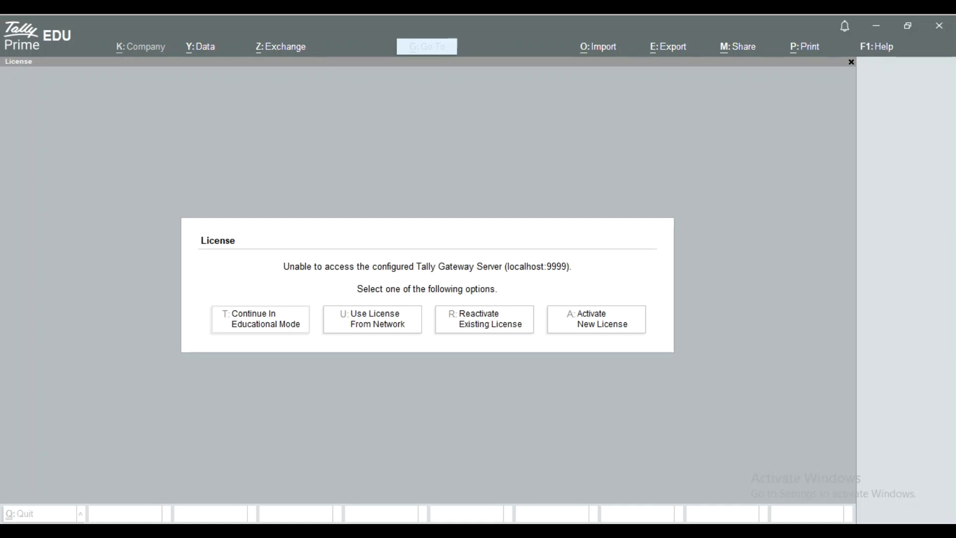
# Continue in Educational Mode from the license prompt
pyautogui.press('t')
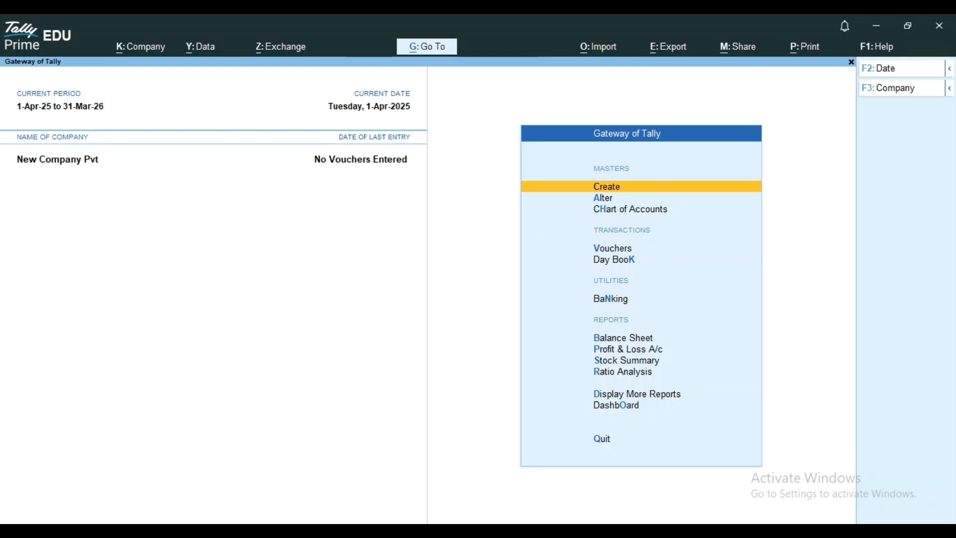
pyautogui.press('Return')
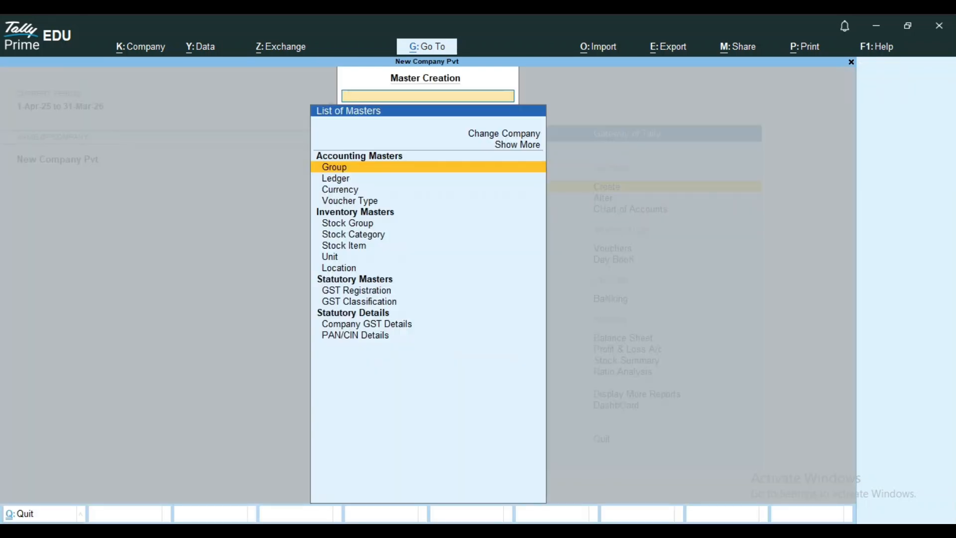
pyautogui.press('Down')
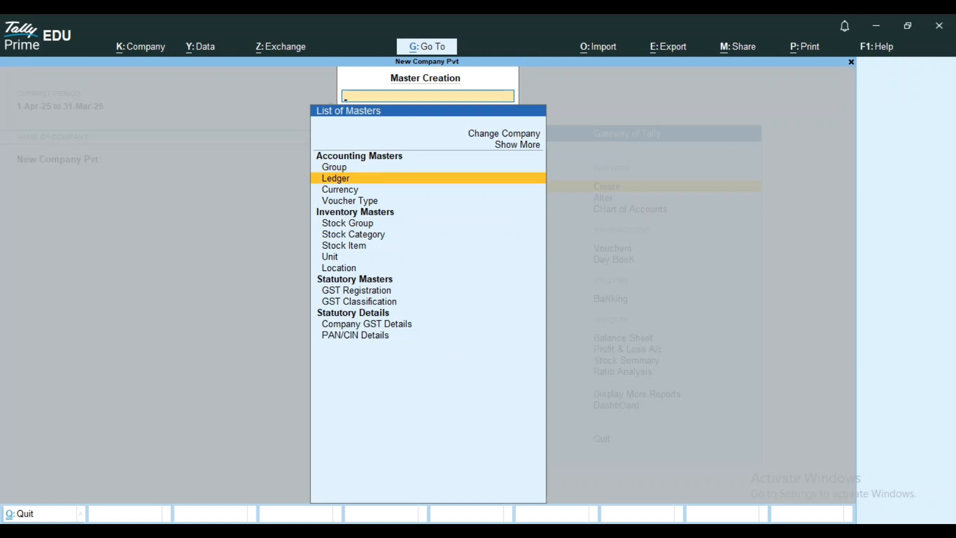
pyautogui.press('Up')
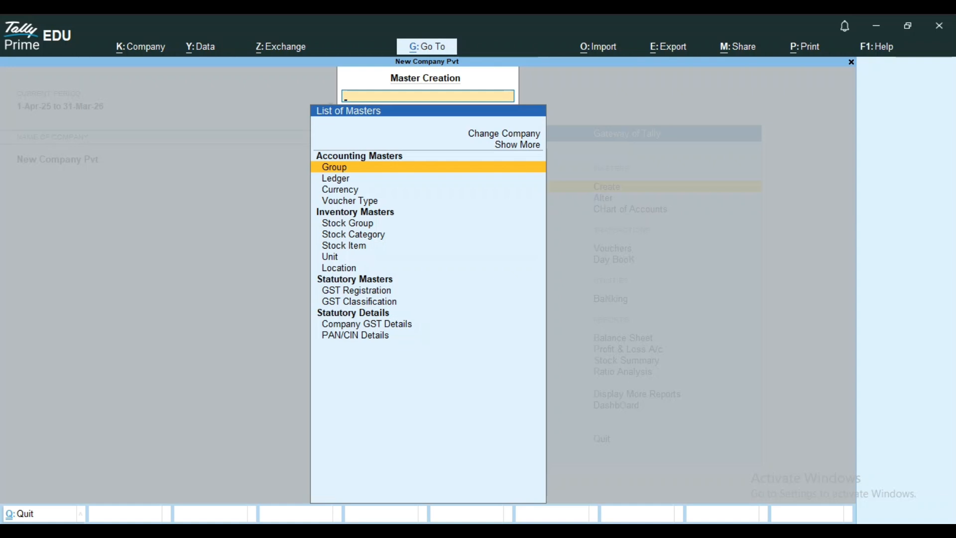
pyautogui.press('Return')
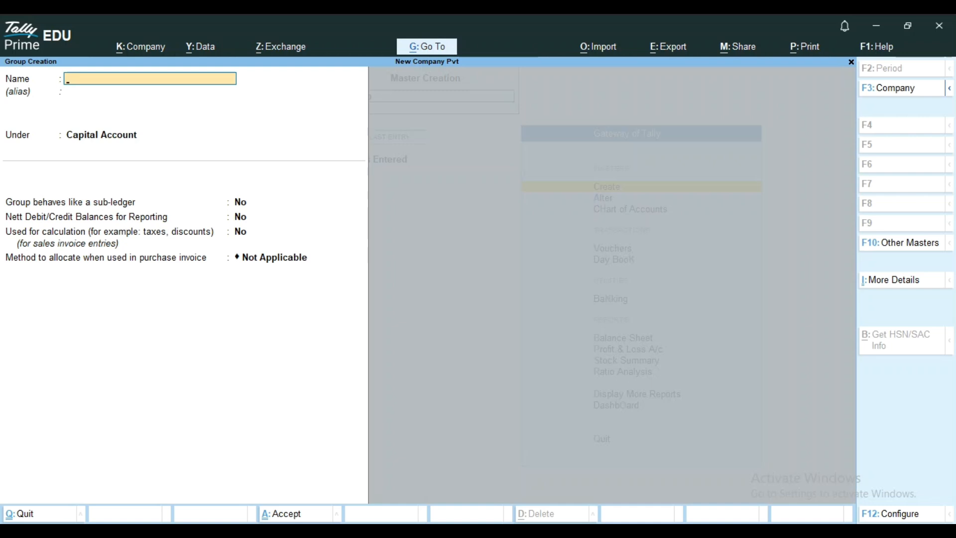
pyautogui.press('Escape')
pyautogui.press('y')
pyautogui.press('Escape')
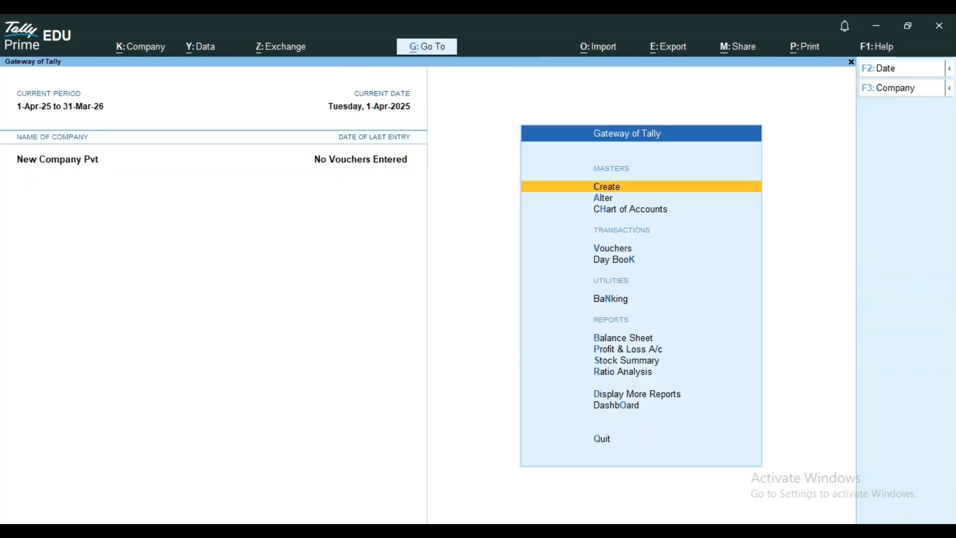
# Open the list of groups in the Chart of Accounts
pyautogui.press('Down')
pyautogui.press('Down')
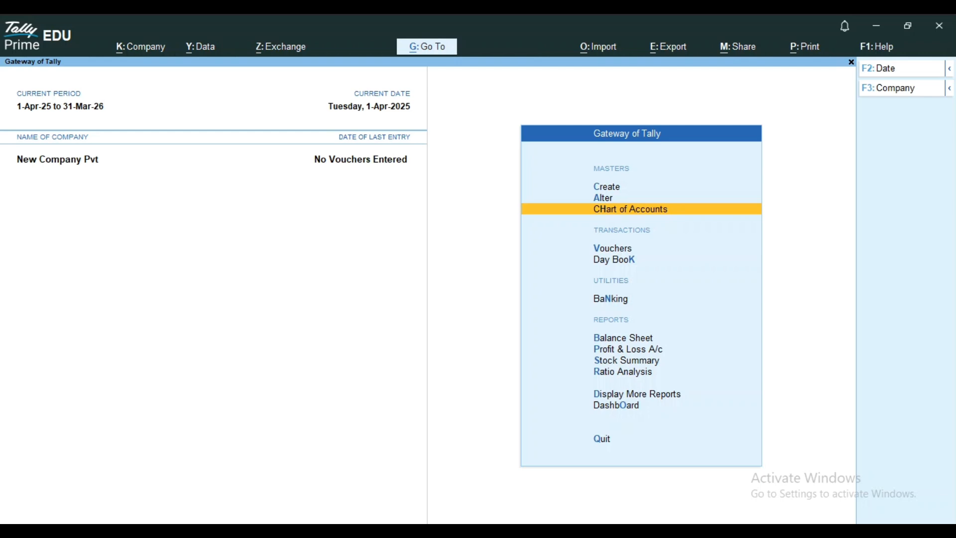
pyautogui.press('Return')
pyautogui.press('Up')
pyautogui.press('Return')
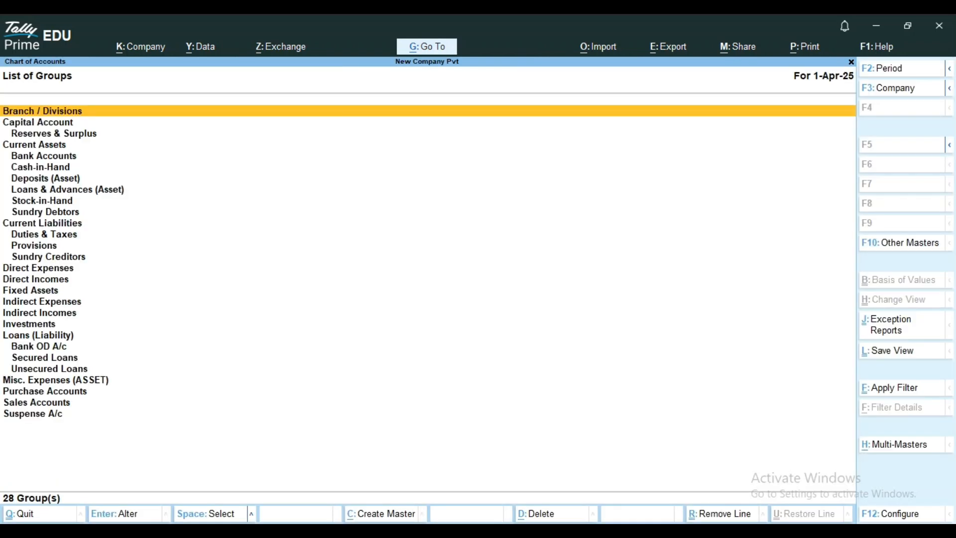
# Look through all the predefined groups, from Branch / Divisions down to Suspense A/c and back
pyautogui.press('Down')
pyautogui.press('Down')
pyautogui.press('Down')
pyautogui.press('Down')
pyautogui.press('Down')
pyautogui.press('Down')
pyautogui.press('Down')
pyautogui.press('Down')
pyautogui.press('Down')
pyautogui.press('Down')
pyautogui.press('Down')
pyautogui.press('Down')
pyautogui.press('Down')
pyautogui.press('Down')
pyautogui.press('Down')
pyautogui.press('Down')
pyautogui.press('Down')
pyautogui.press('Down')
pyautogui.press('Down')
pyautogui.press('Down')
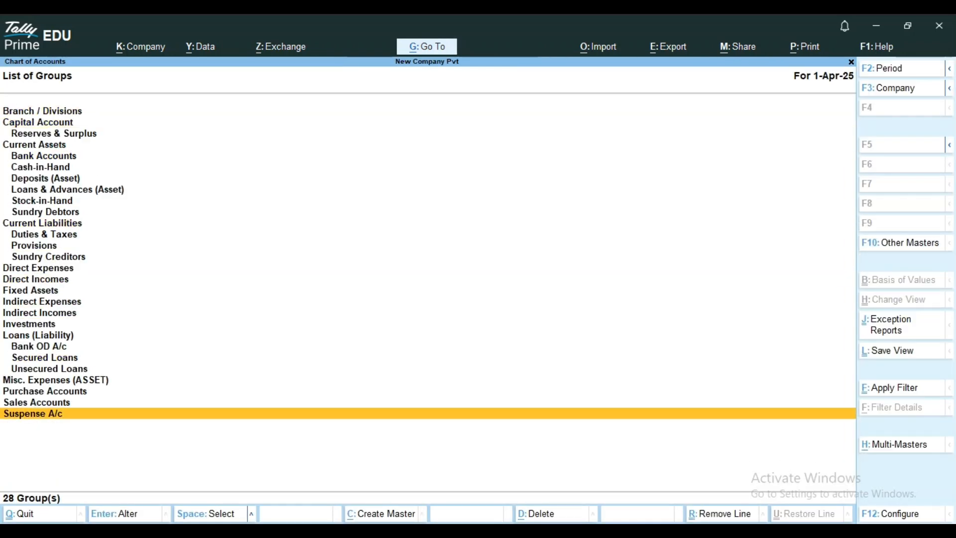
pyautogui.press('Up')
pyautogui.press('Up')
pyautogui.press('Up')
pyautogui.press('Up')
pyautogui.press('Up')
pyautogui.press('Up')
pyautogui.press('Up')
pyautogui.press('Up')
pyautogui.press('Up')
pyautogui.press('Up')
pyautogui.press('Up')
pyautogui.press('Up')
pyautogui.press('Up')
pyautogui.press('Up')
pyautogui.press('Up')
pyautogui.press('Up')
pyautogui.press('Up')
pyautogui.press('Up')
pyautogui.press('Up')
pyautogui.press('Up')
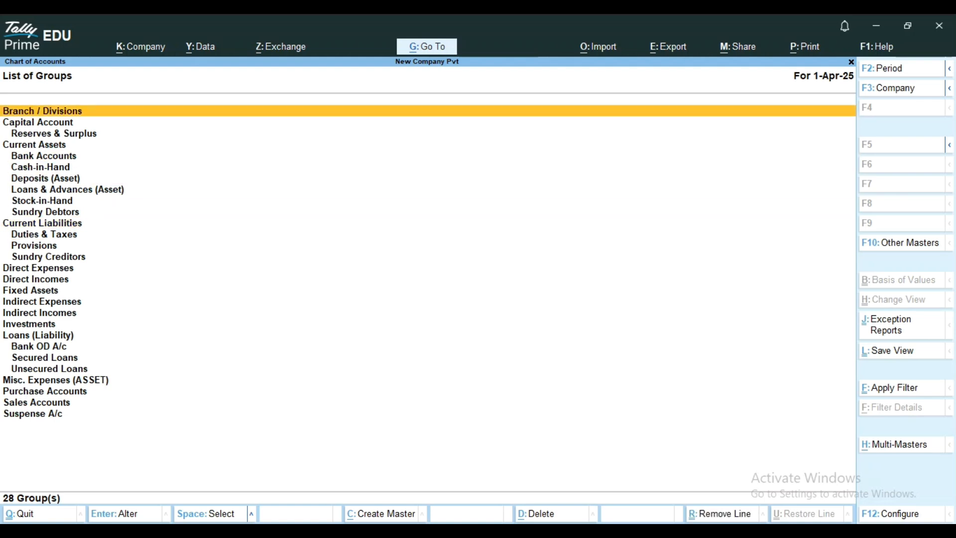
# Examine the main groups and the subgroups listed beneath them, such as those under Current Assets, and return to the Gateway of Tally
pyautogui.press('Down')
pyautogui.press('Down')
pyautogui.press('Down')
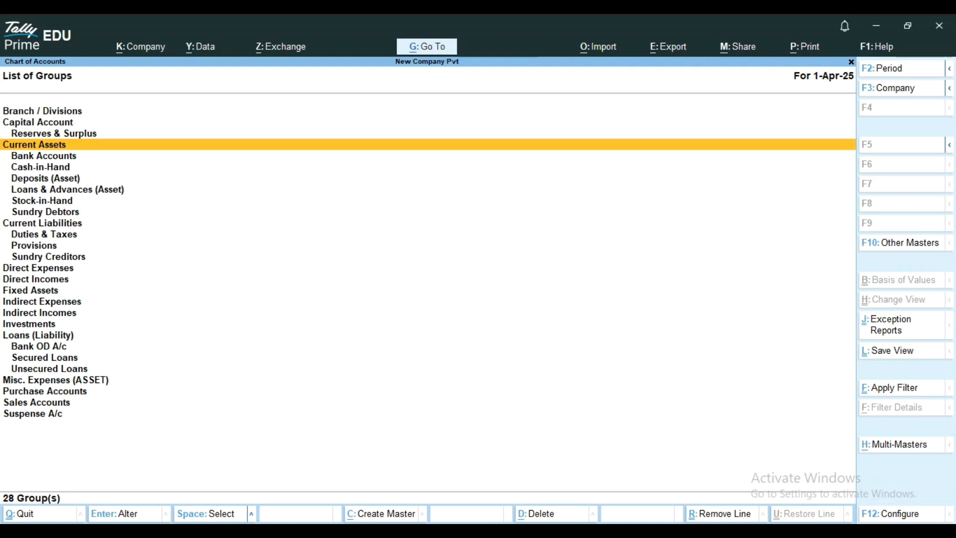
pyautogui.press('Down')
pyautogui.press('Down')
pyautogui.press('Down')
pyautogui.press('Down')
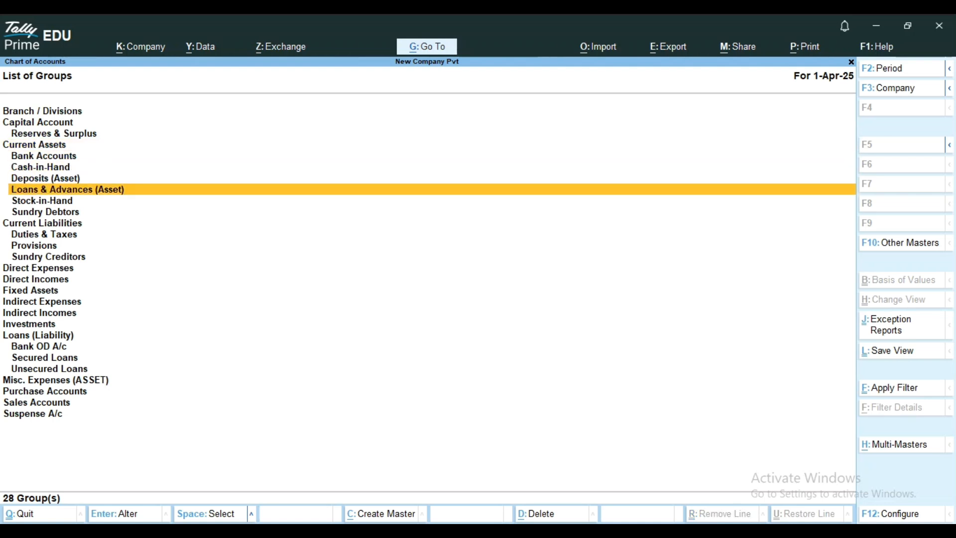
pyautogui.press('Up')
pyautogui.press('Up')
pyautogui.press('Up')
pyautogui.press('Up')
pyautogui.press('Up')
pyautogui.press('Up')
pyautogui.press('Up')
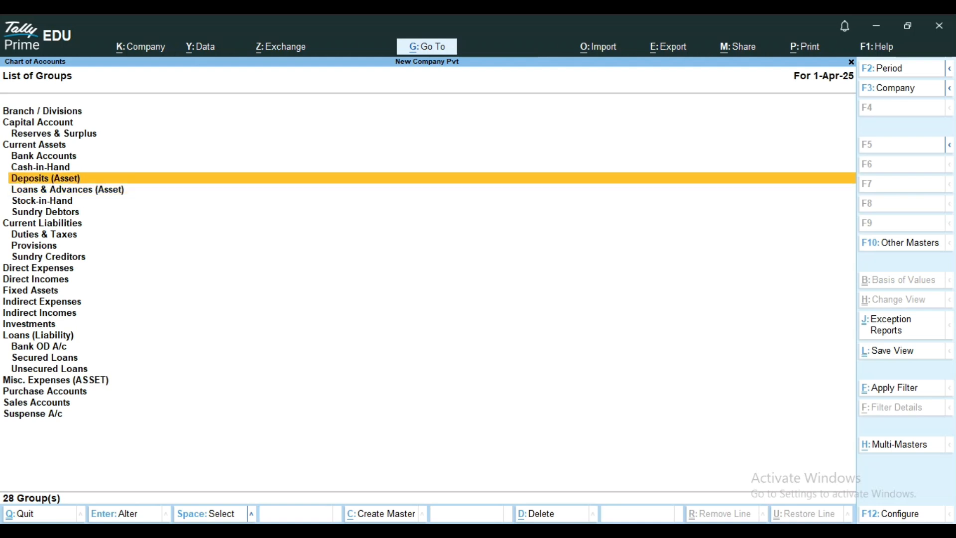
pyautogui.press('Down')
pyautogui.press('Down')
pyautogui.press('Down')
pyautogui.press('Down')
pyautogui.press('Down')
pyautogui.press('Down')
pyautogui.press('Down')
pyautogui.press('Down')
pyautogui.press('Down')
pyautogui.press('Down')
pyautogui.press('Down')
pyautogui.press('Down')
pyautogui.press('Down')
pyautogui.press('Down')
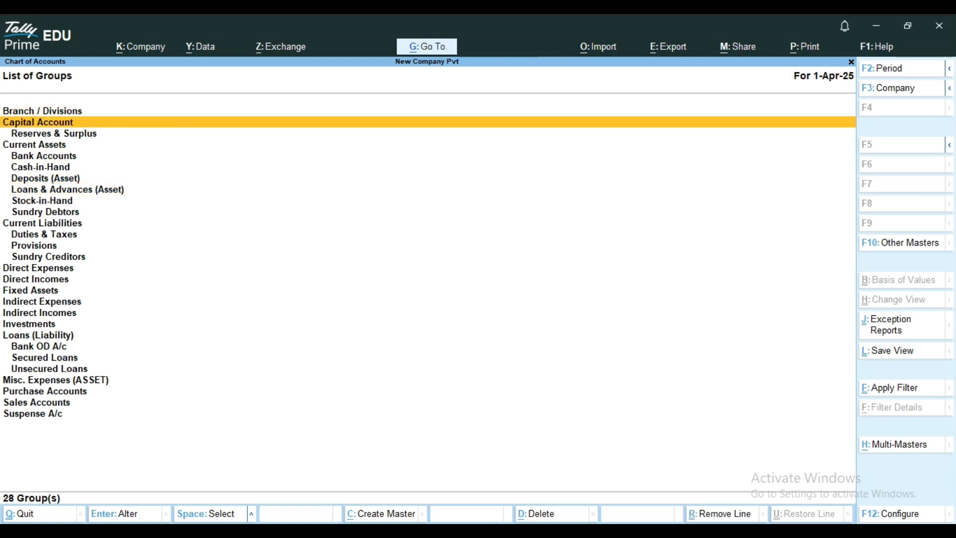
pyautogui.press('Down')
pyautogui.press('Down')
pyautogui.press('Down')
pyautogui.press('Down')
pyautogui.press('Down')
pyautogui.press('Down')
pyautogui.press('Down')
pyautogui.press('Down')
pyautogui.press('Down')
pyautogui.press('Down')
pyautogui.press('Down')
pyautogui.press('Down')
pyautogui.press('Down')
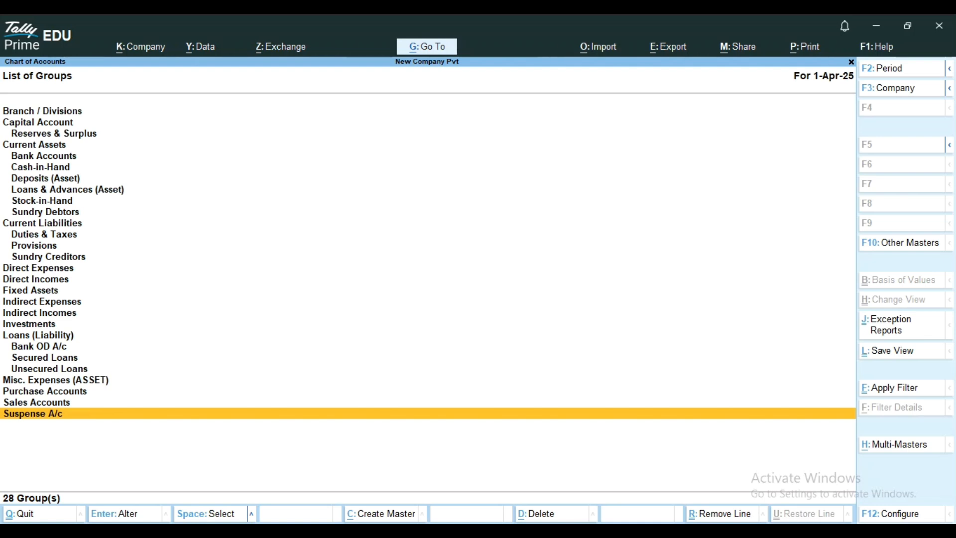
pyautogui.press('Escape')
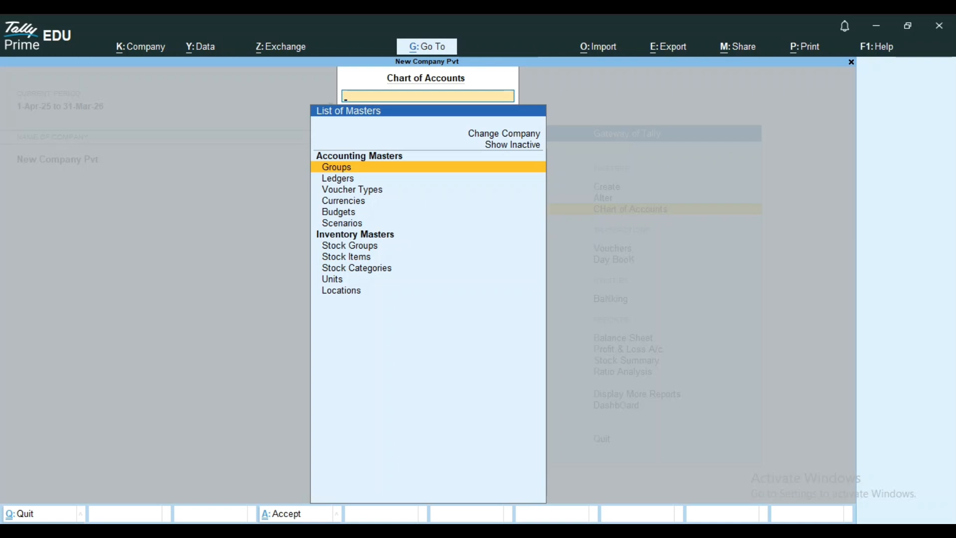
pyautogui.press('Return')
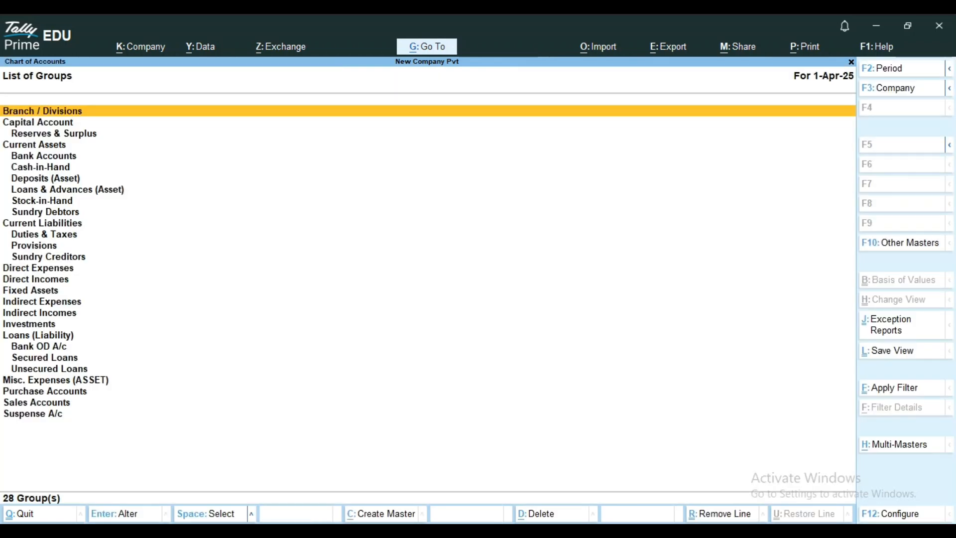
pyautogui.press('Escape')
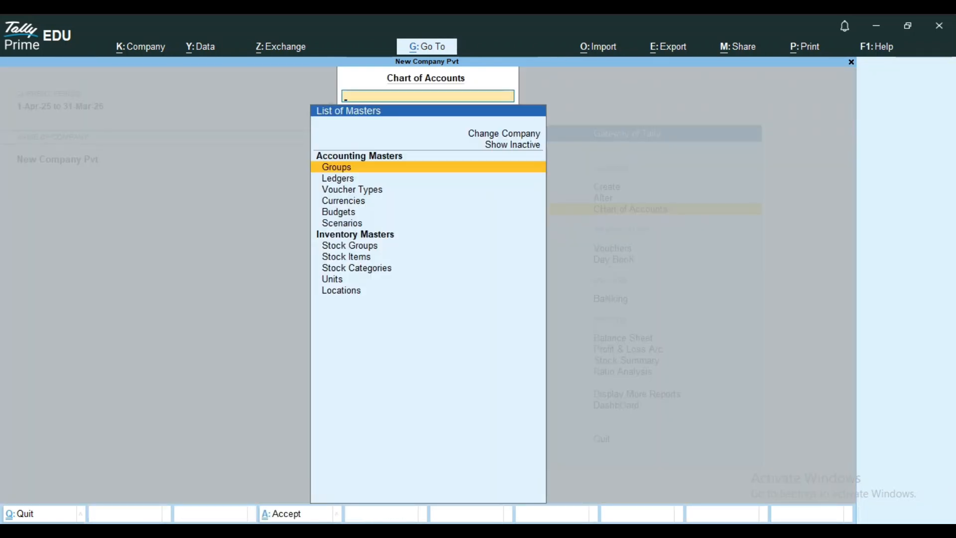
pyautogui.press('Escape')
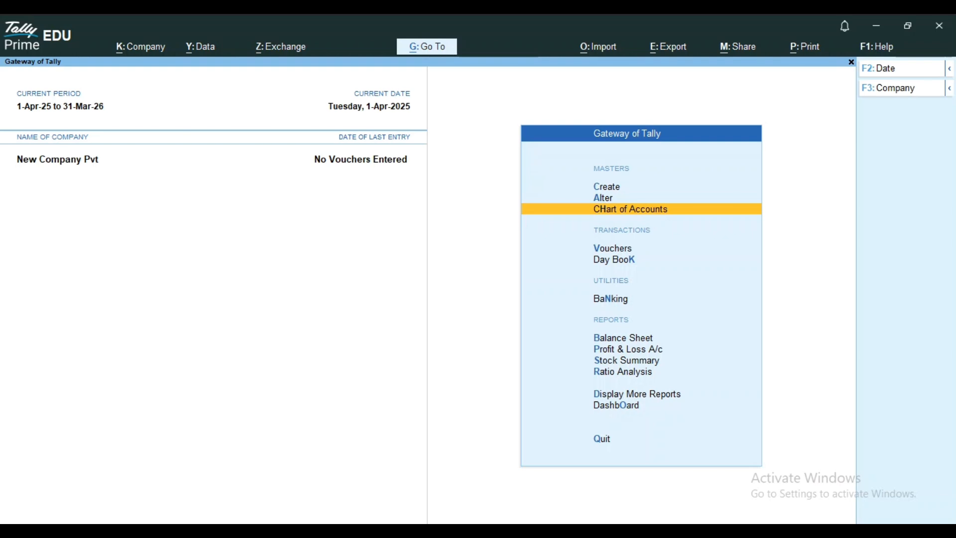
# Start creating a new accounting group named Office Expences, leaving its alias blank
pyautogui.press('Up')
pyautogui.press('Up')
pyautogui.press('Return')
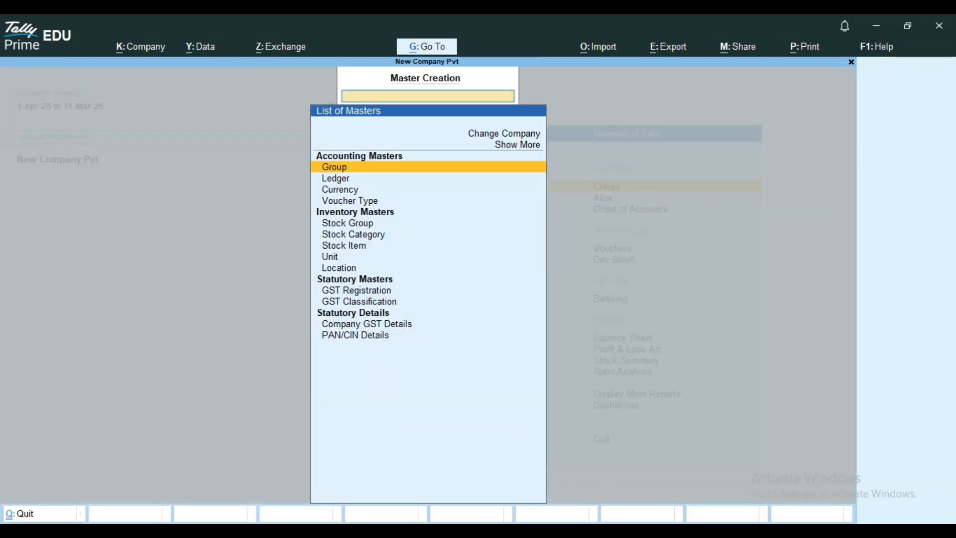
pyautogui.press('Down')
pyautogui.press('Up')
pyautogui.press('Return')
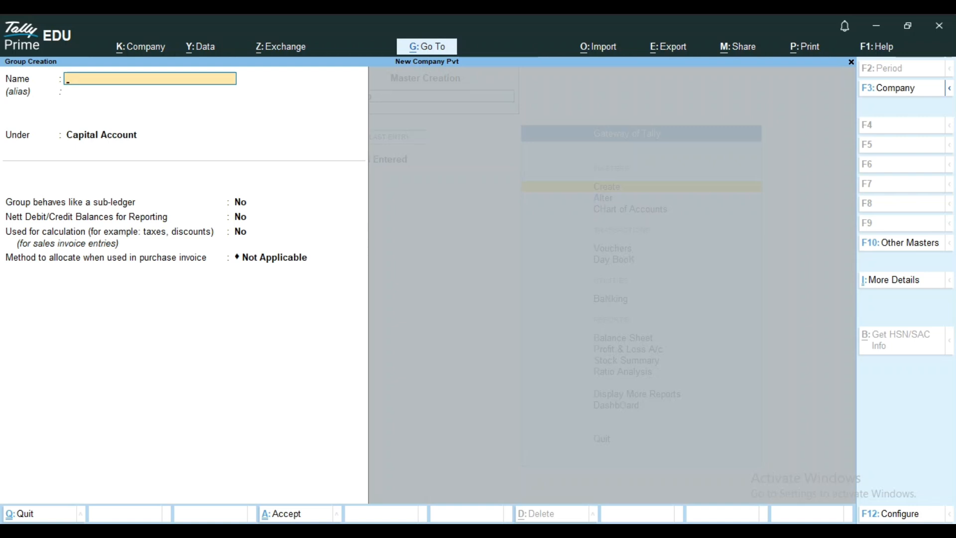
pyautogui.write('Office Expences')
pyautogui.press('Return')
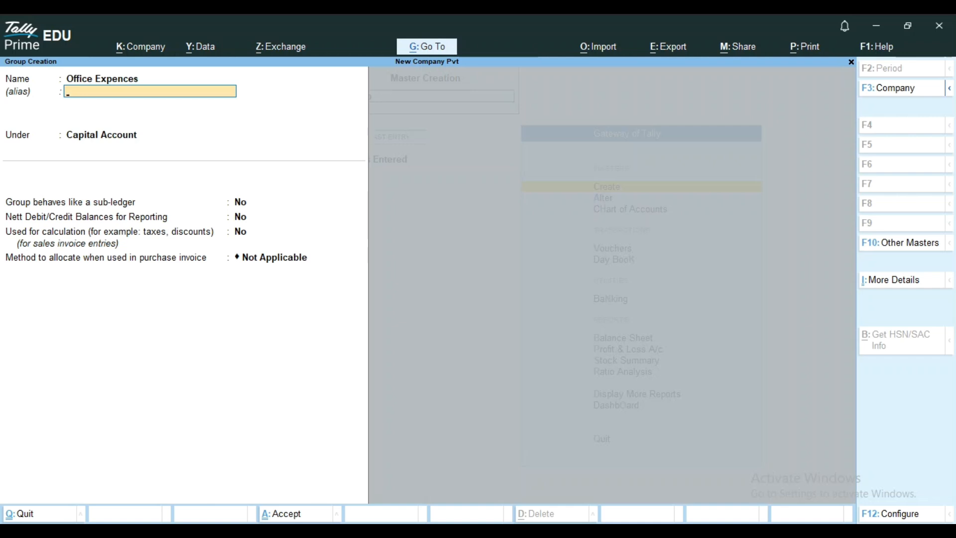
pyautogui.press('Return')
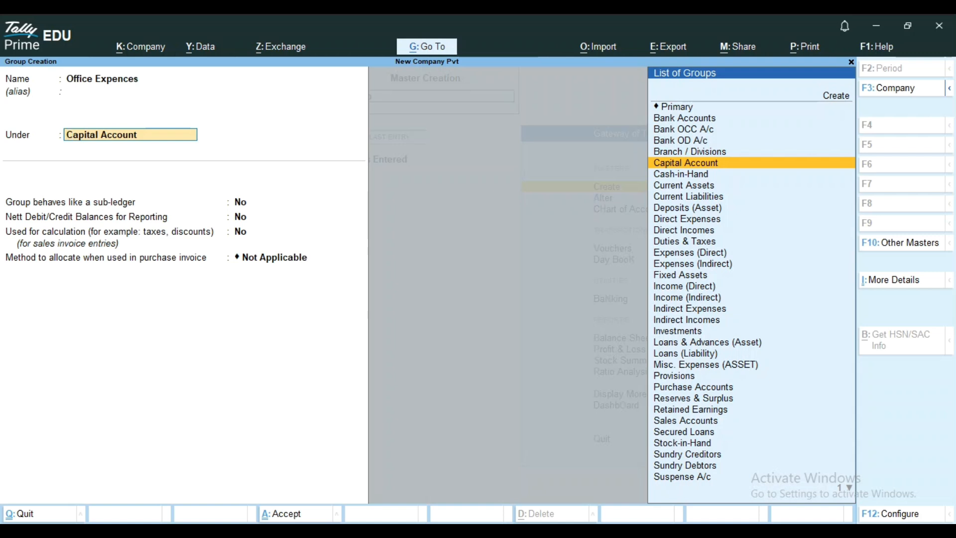
# Look through the possible parent groups for Office Expences, from Capital Account down through the list and back up to Primary
pyautogui.press('Down')
pyautogui.press('Down')
pyautogui.press('Down')
pyautogui.press('Down')
pyautogui.press('Down')
pyautogui.press('Down')
pyautogui.press('Down')
pyautogui.press('Down')
pyautogui.press('Down')
pyautogui.press('Down')
pyautogui.press('Down')
pyautogui.press('Down')
pyautogui.press('Down')
pyautogui.press('Down')
pyautogui.press('Down')
pyautogui.press('Down')
pyautogui.press('Down')
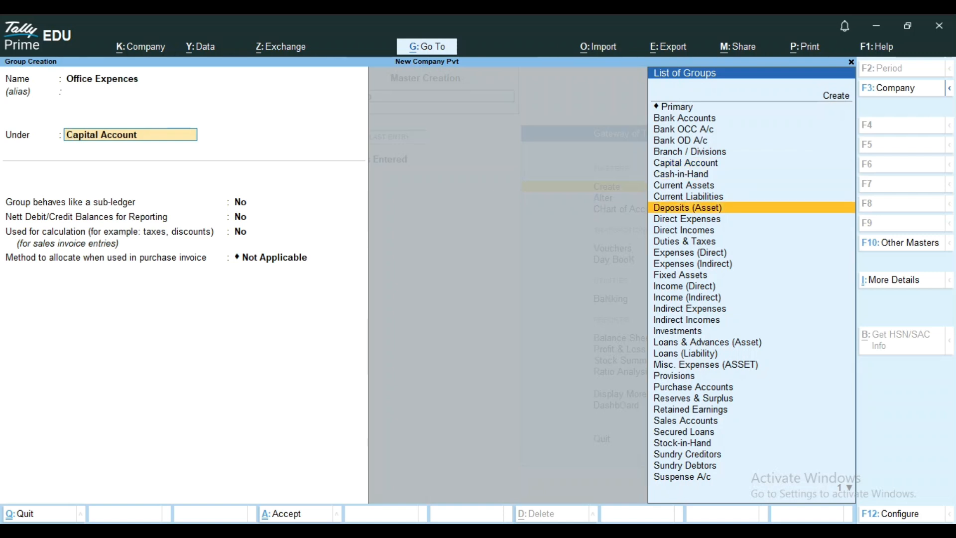
pyautogui.press('Down')
pyautogui.press('Down')
pyautogui.press('Down')
pyautogui.press('Up')
pyautogui.press('Up')
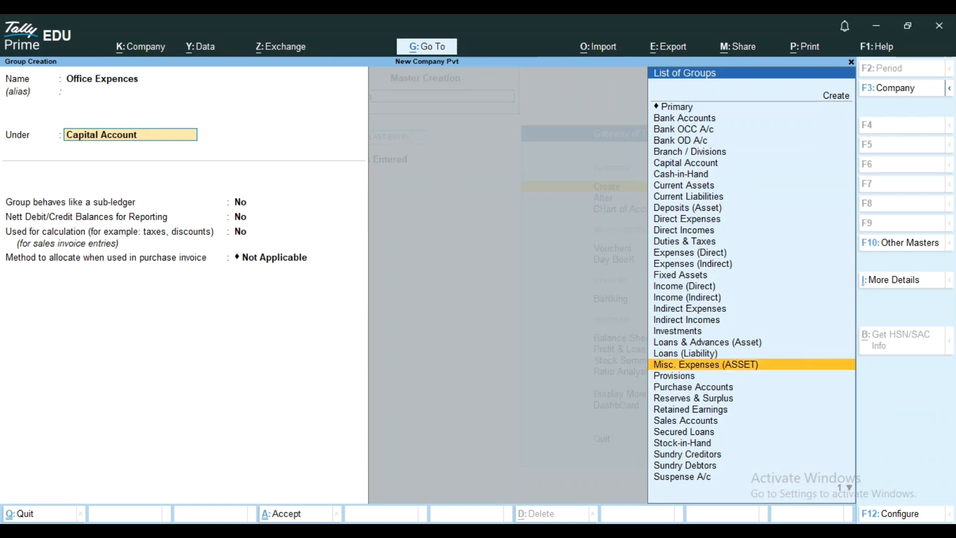
pyautogui.press('Up')
pyautogui.press('Up')
pyautogui.press('Up')
pyautogui.press('Up')
pyautogui.press('Up')
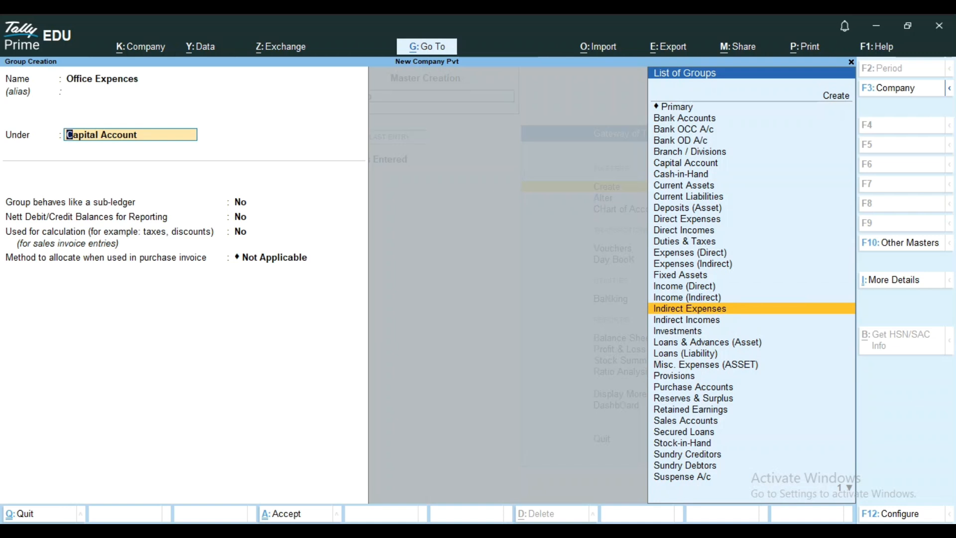
pyautogui.press('Up')
pyautogui.press('Up')
pyautogui.press('Up')
pyautogui.press('Up')
pyautogui.press('Up')
pyautogui.press('Up')
pyautogui.press('Up')
pyautogui.press('Up')
pyautogui.press('Up')
pyautogui.press('Up')
pyautogui.press('Up')
pyautogui.press('Up')
pyautogui.press('Up')
pyautogui.press('Up')
pyautogui.press('Up')
pyautogui.press('Up')
pyautogui.press('Up')
pyautogui.press('Up')
pyautogui.press('Up')
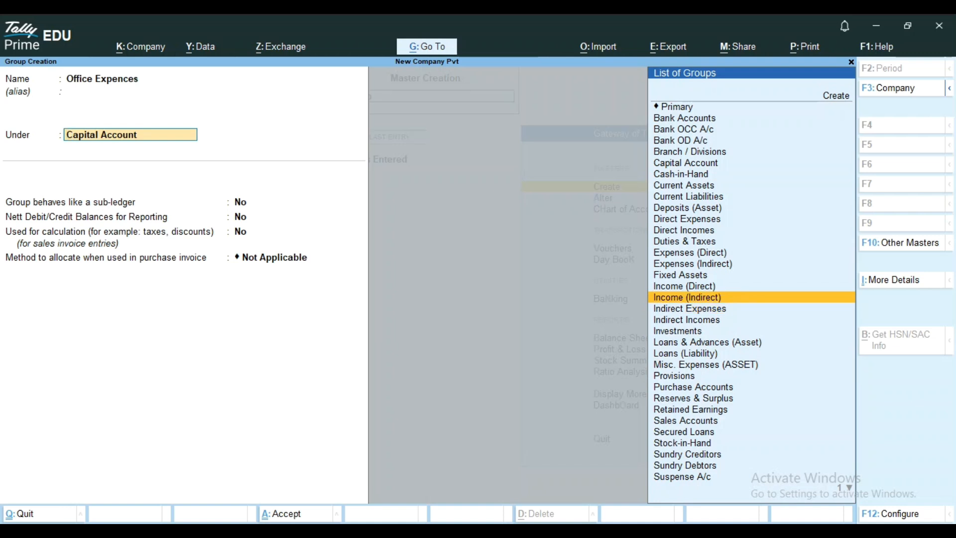
pyautogui.press('Down')
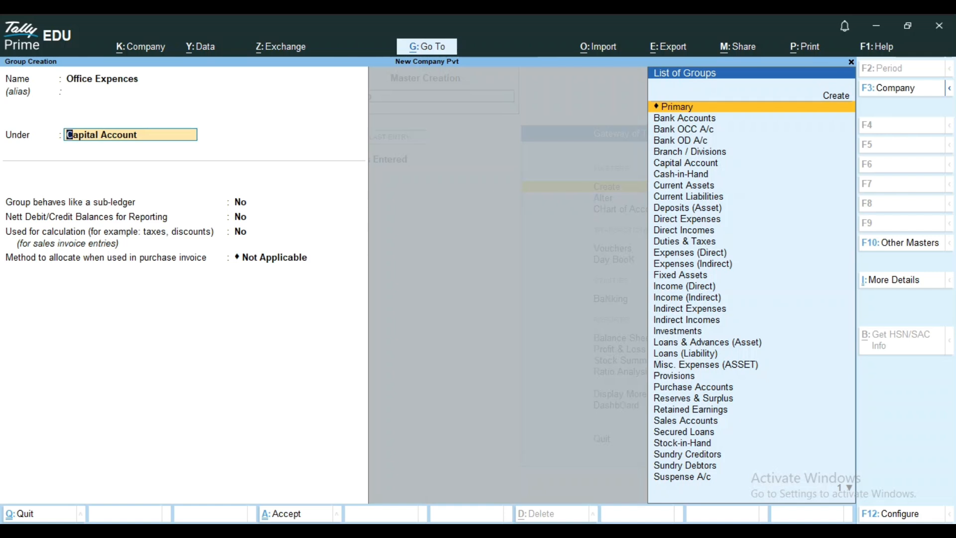
# Place the Office Expences group under the Indirect Expenses parent group
pyautogui.press('Down')
pyautogui.press('Down')
pyautogui.press('Down')
pyautogui.press('Down')
pyautogui.press('Down')
pyautogui.press('Down')
pyautogui.press('Down')
pyautogui.press('Down')
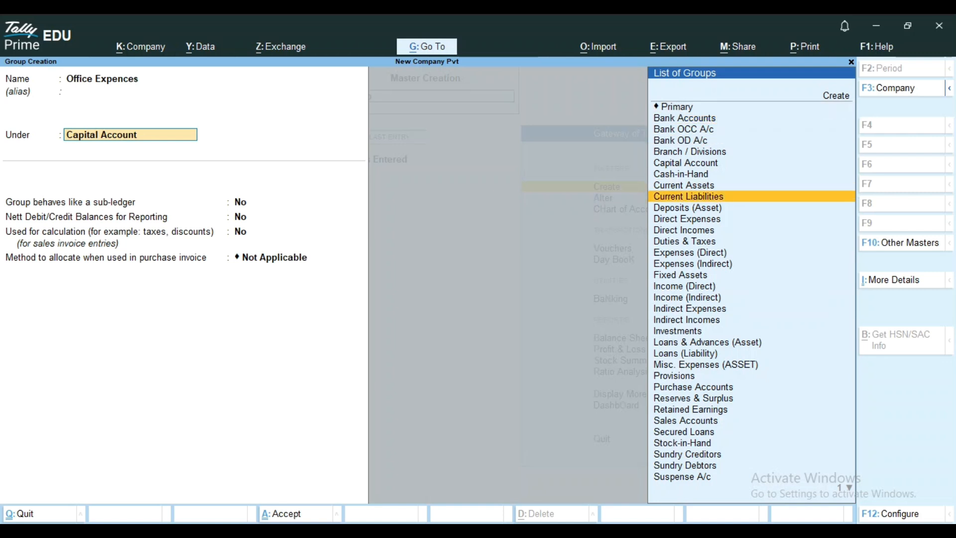
pyautogui.press('Down')
pyautogui.press('Down')
pyautogui.press('Down')
pyautogui.press('Down')
pyautogui.press('Down')
pyautogui.press('Down')
pyautogui.press('Down')
pyautogui.press('Down')
pyautogui.press('Down')
pyautogui.press('Down')
pyautogui.press('Down')
pyautogui.press('Down')
pyautogui.press('Down')
pyautogui.press('Down')
pyautogui.press('Down')
pyautogui.press('Down')
pyautogui.press('Down')
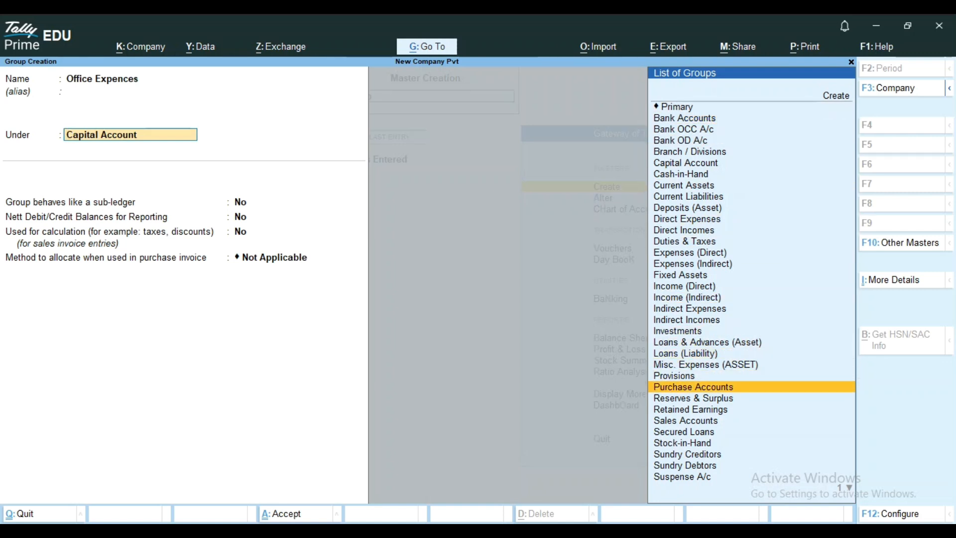
pyautogui.press('Down')
pyautogui.press('Up')
pyautogui.press('Up')
pyautogui.press('Up')
pyautogui.press('Up')
pyautogui.press('Up')
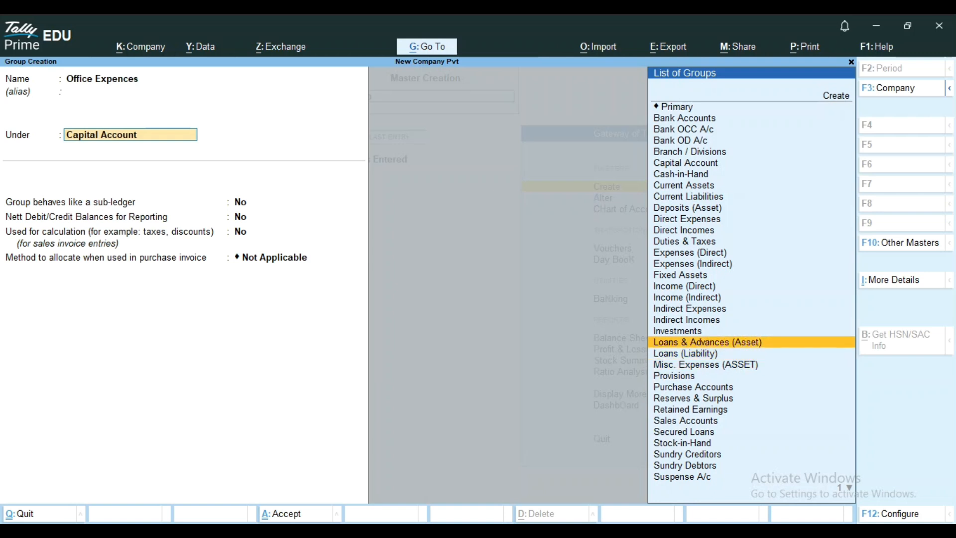
pyautogui.press('Up')
pyautogui.press('Up')
pyautogui.press('Up')
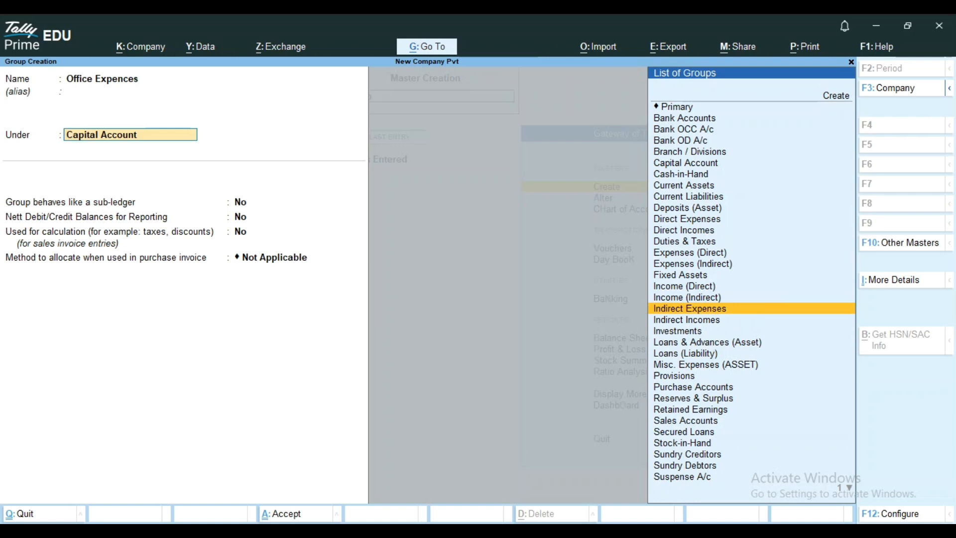
pyautogui.press('Return')
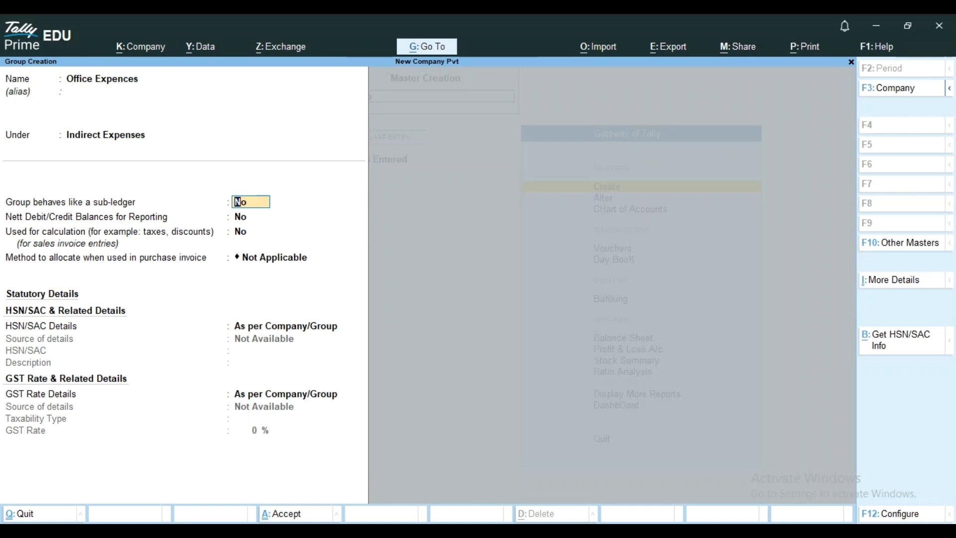
# Keep sub-ledger behaviour, nett balances and calculation use at No, review the allocation methods, and keep Not Applicable
pyautogui.press('Return')
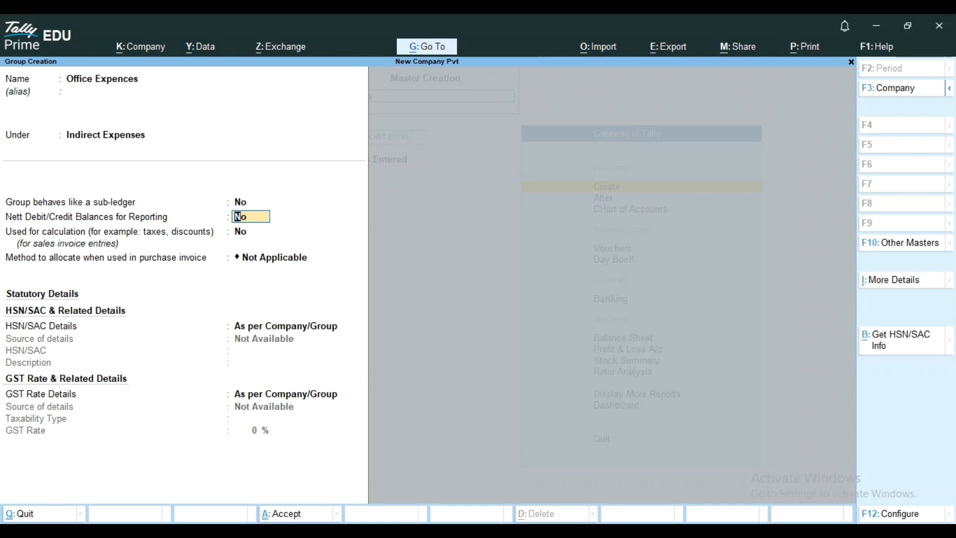
pyautogui.press('Return')
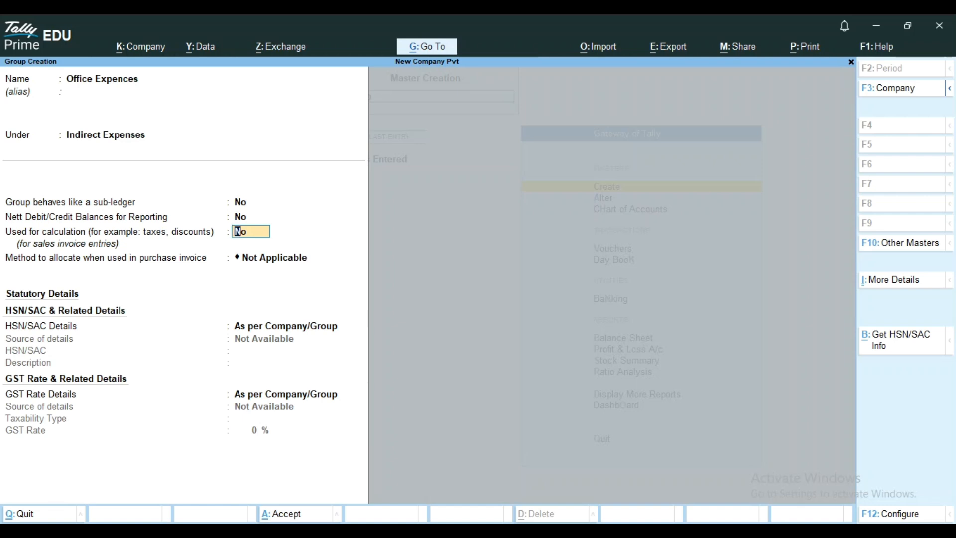
pyautogui.press('Return')
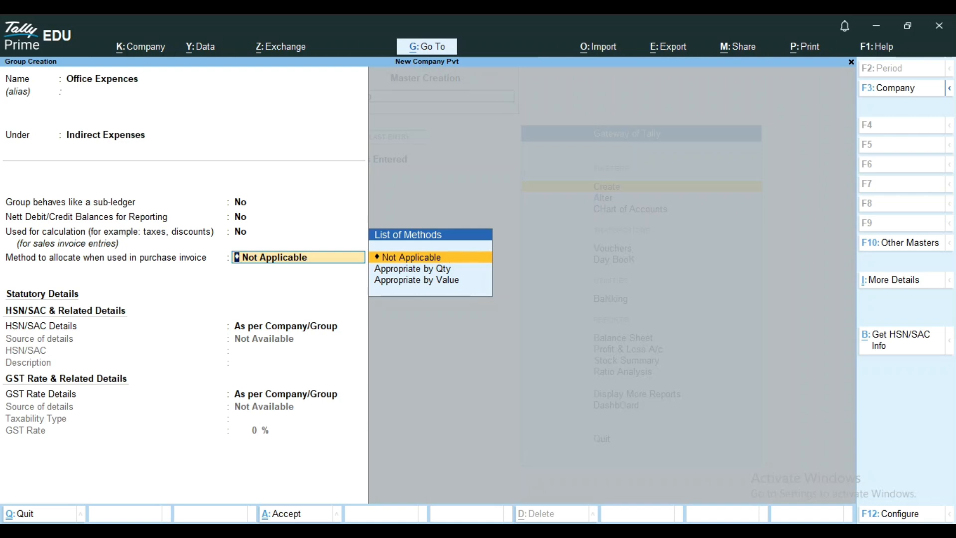
pyautogui.press('Down')
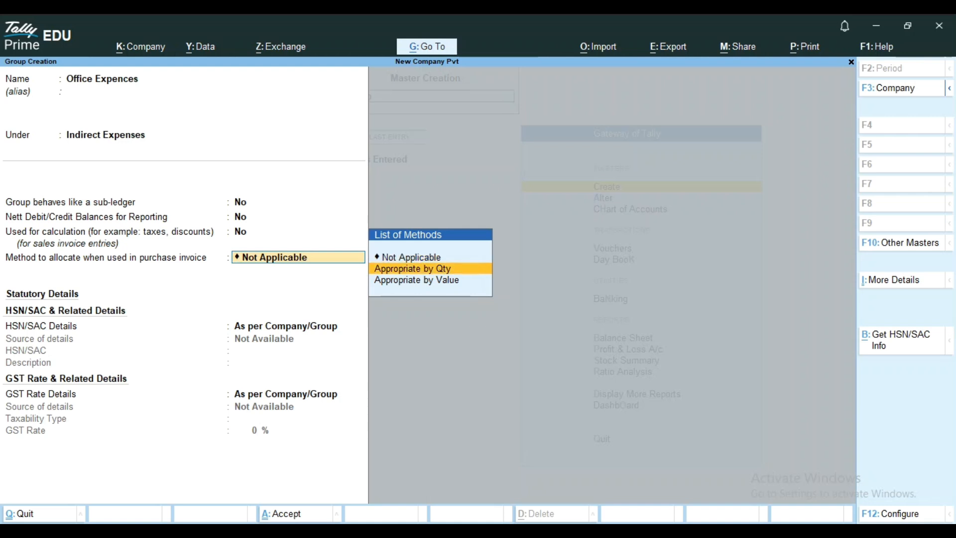
pyautogui.press('Down')
pyautogui.press('Up')
pyautogui.press('Down')
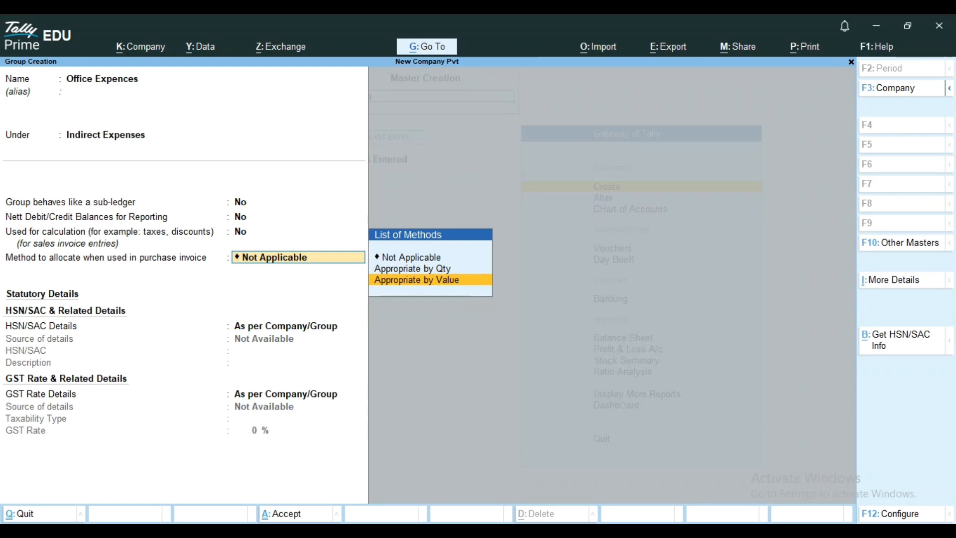
pyautogui.press('Up')
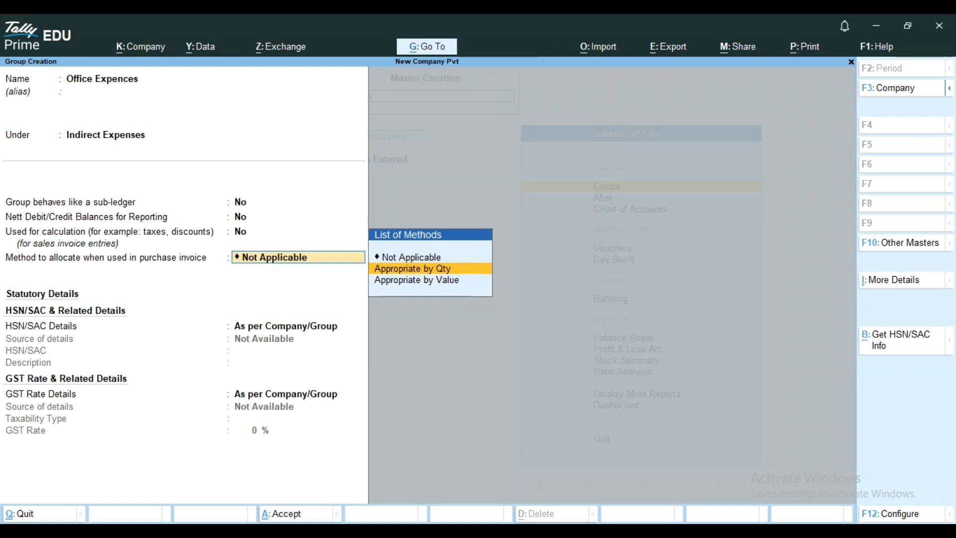
pyautogui.press('Up')
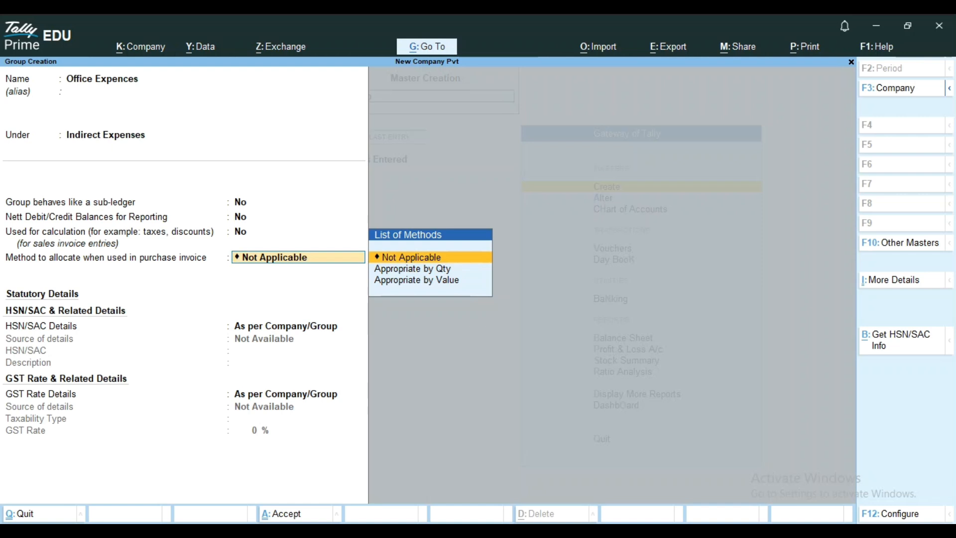
pyautogui.press('Return')
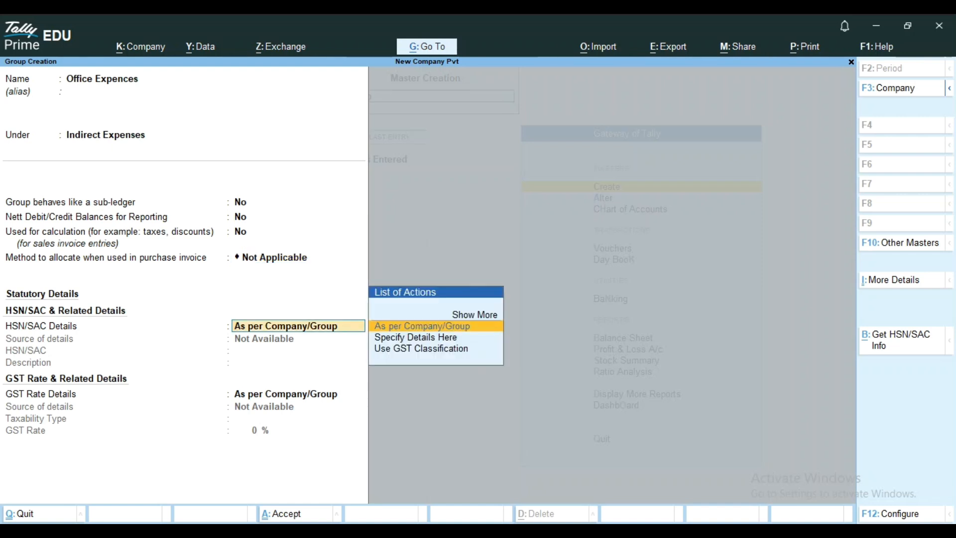
# Keep the HSN/SAC and GST rate details As per Company/Group, save the Office Expences group, and return to the Gateway of Tally
pyautogui.press('Return')
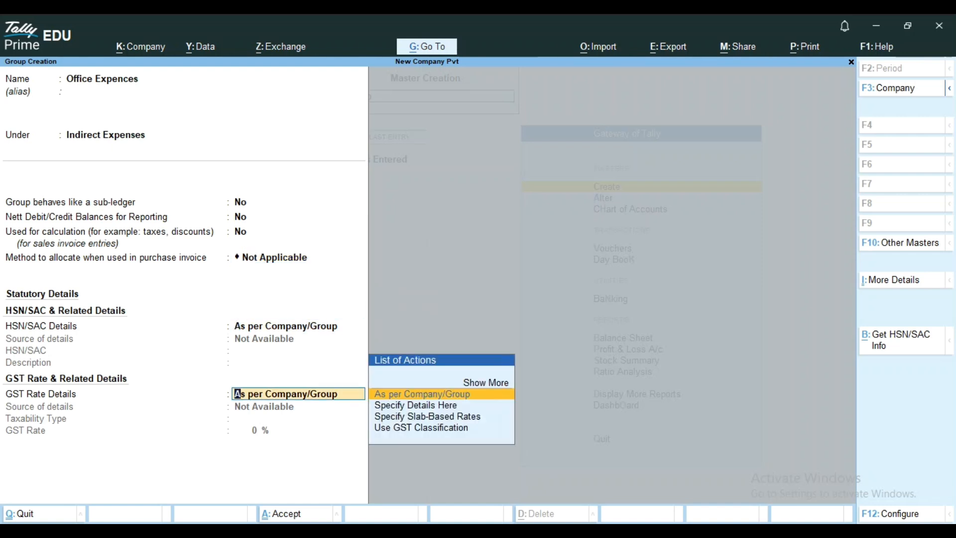
pyautogui.press('Return')
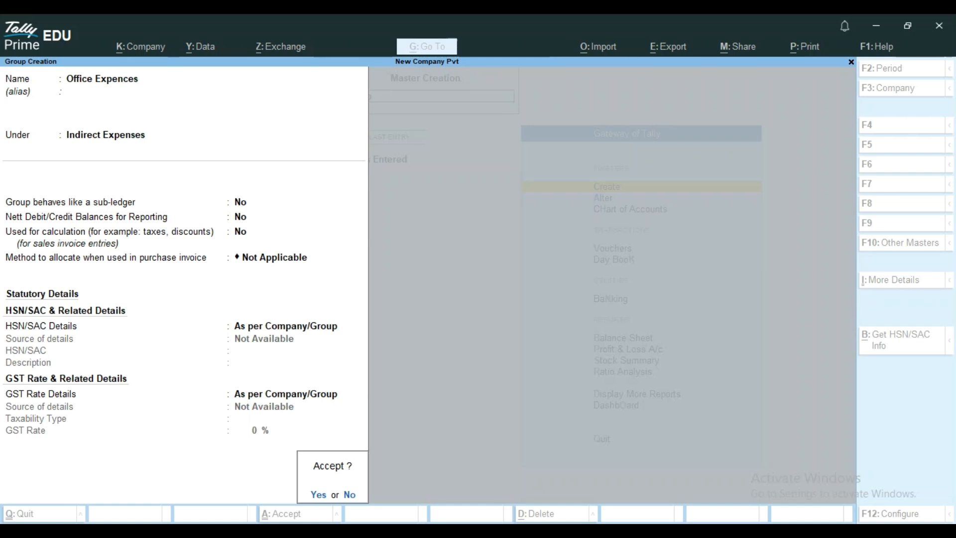
pyautogui.press('y')
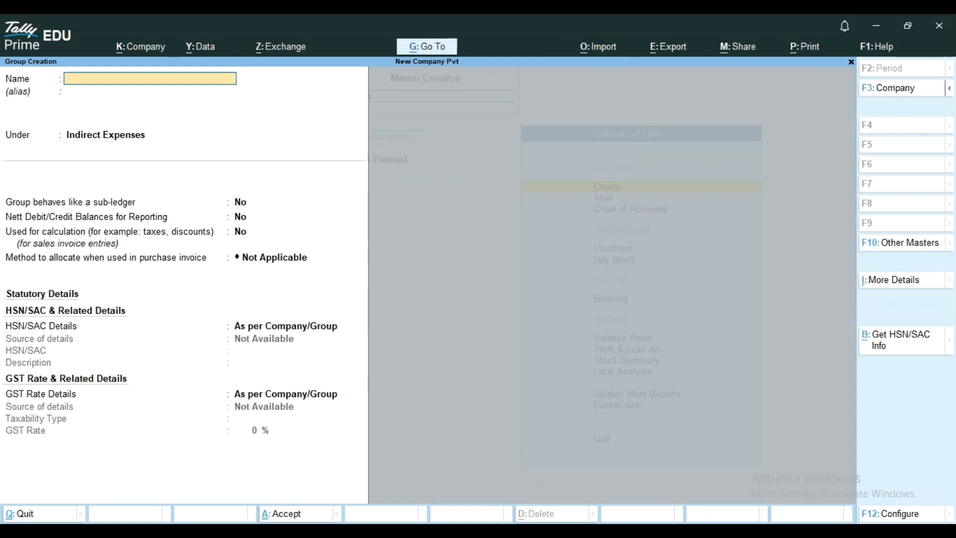
pyautogui.press('Escape')
pyautogui.press('y')
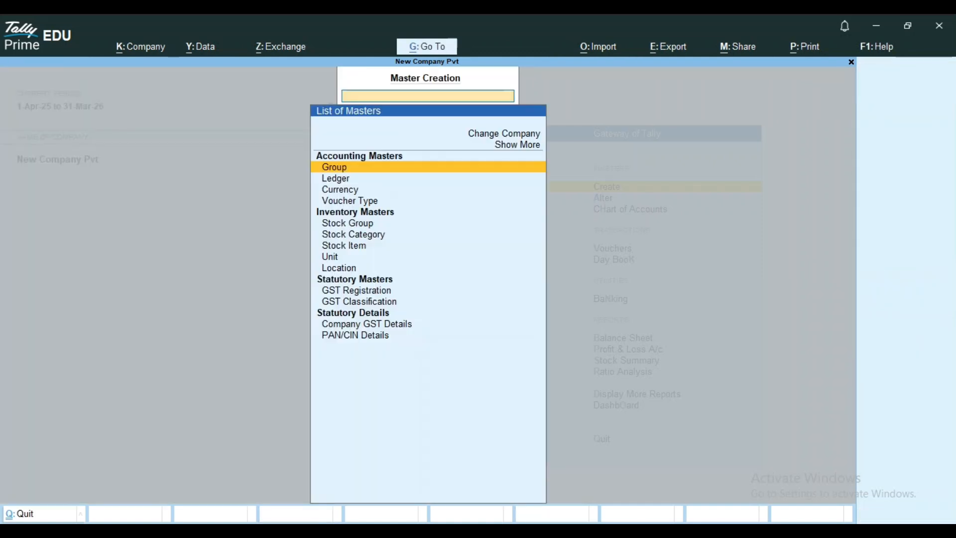
pyautogui.press('Escape')
# Open the Indirect Expenses accounting group for alteration and leave it without saving any change
pyautogui.press('Down')
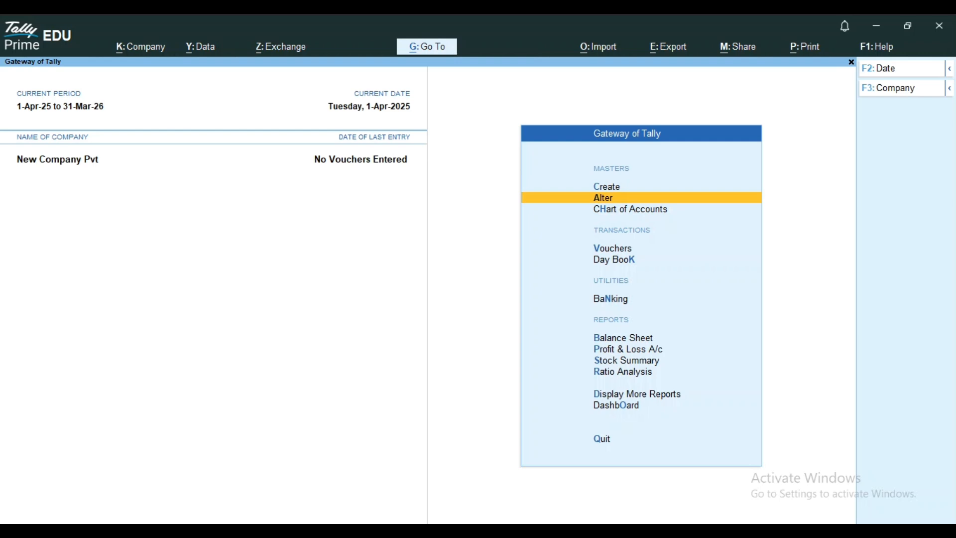
pyautogui.press('Return')
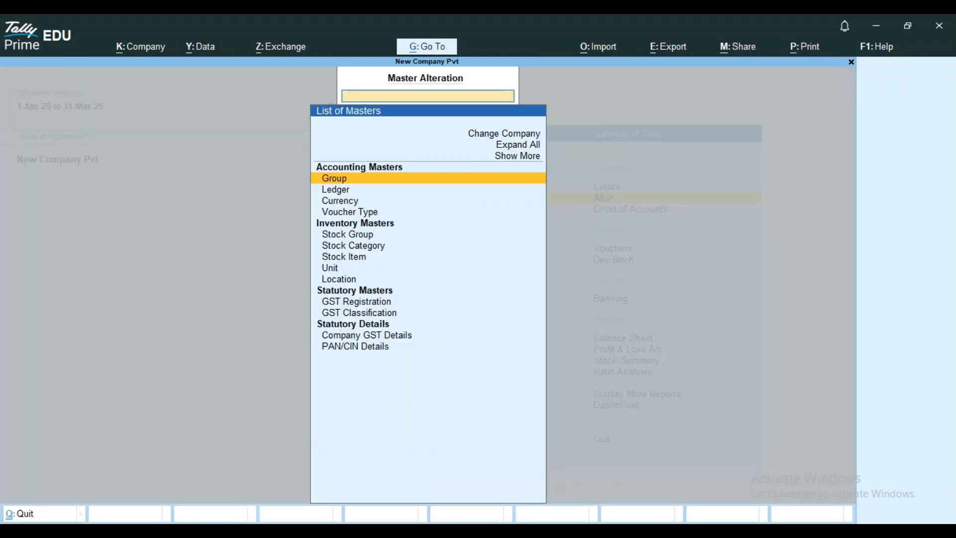
pyautogui.press('Return')
pyautogui.press('Down')
pyautogui.press('Down')
pyautogui.press('Down')
pyautogui.press('Down')
pyautogui.press('Down')
pyautogui.press('Down')
pyautogui.press('Down')
pyautogui.press('Down')
pyautogui.press('Down')
pyautogui.press('Down')
pyautogui.press('Down')
pyautogui.press('Down')
pyautogui.press('Down')
pyautogui.press('Down')
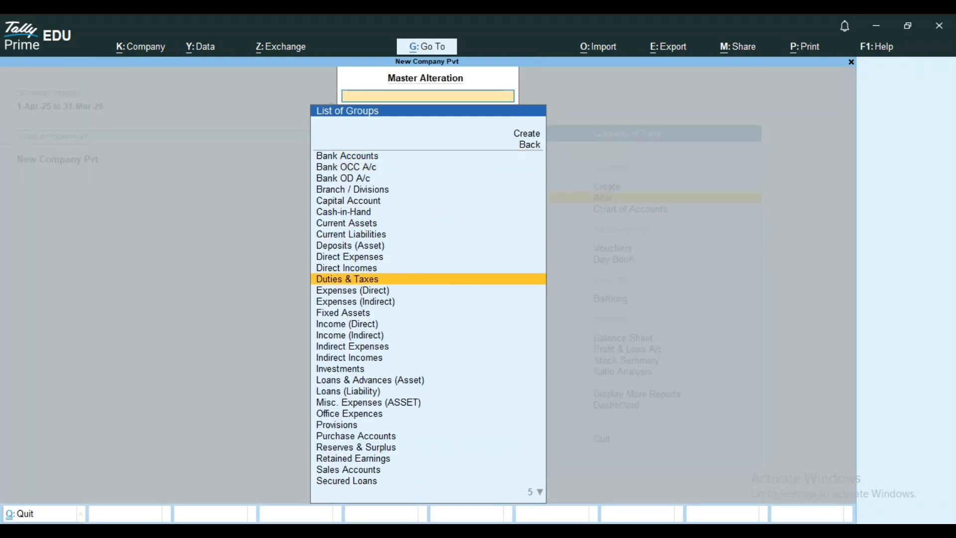
pyautogui.press('Down')
pyautogui.press('Down')
pyautogui.press('Down')
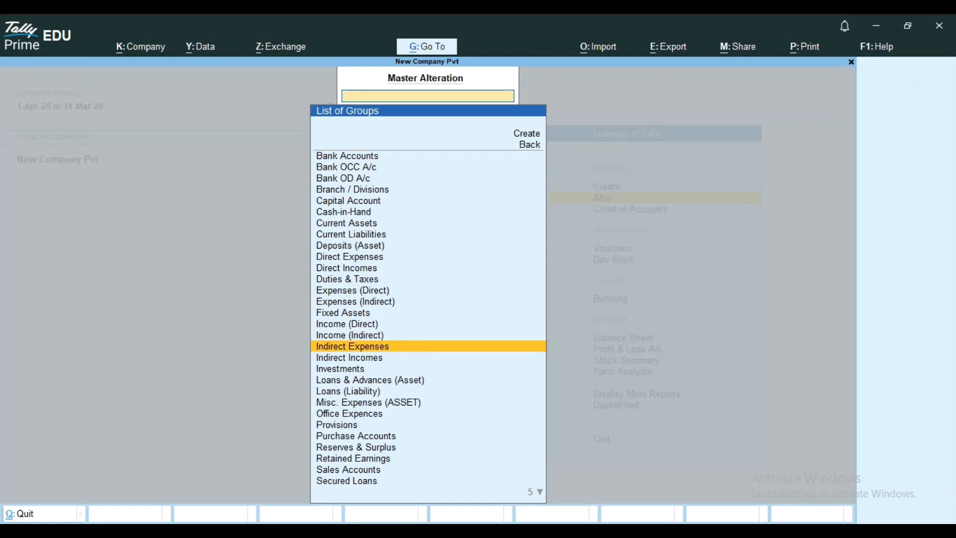
pyautogui.press('Return')
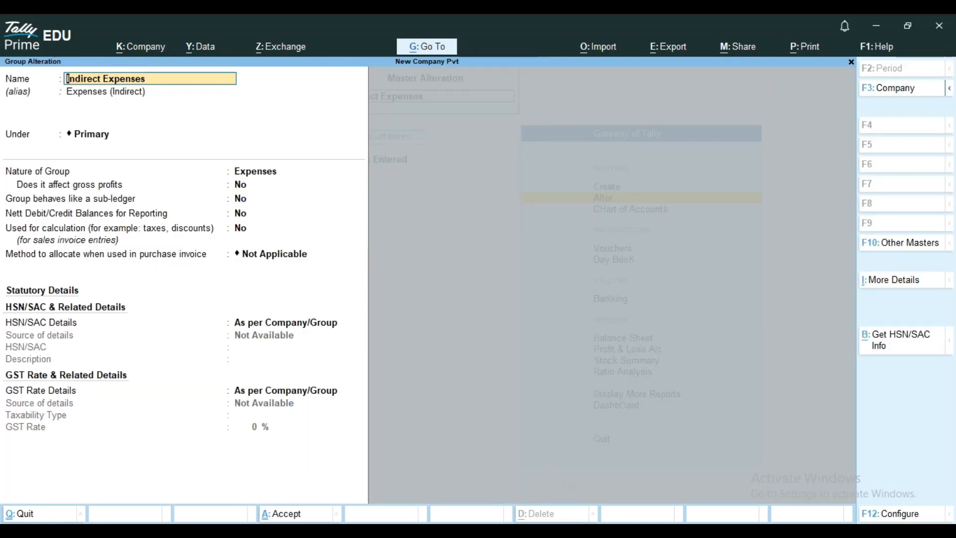
pyautogui.press('BackSpace')
pyautogui.press('Escape')
pyautogui.press('y')
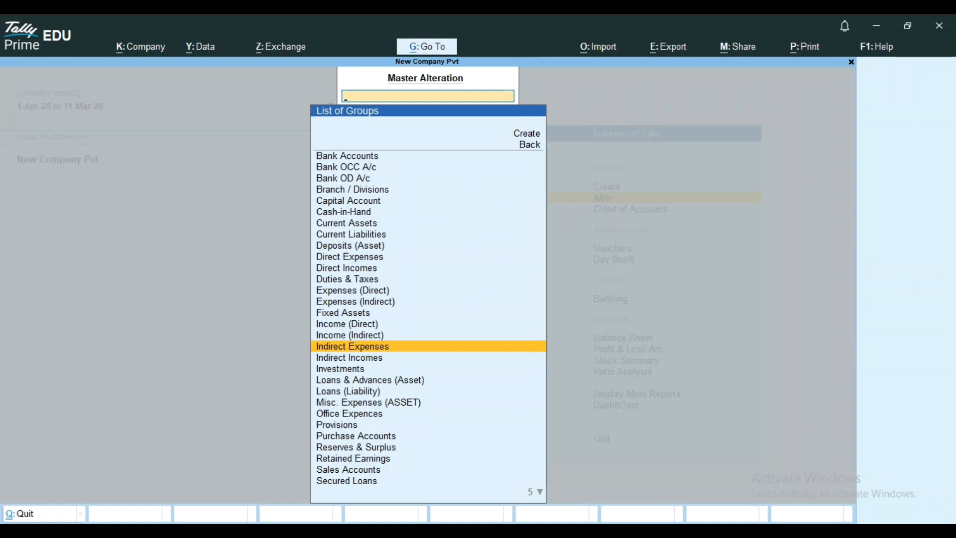
# Open the Office Expences group for alteration to review its details, and return to the Gateway of Tally without changing it
pyautogui.press('Down')
pyautogui.press('Down')
pyautogui.press('Down')
pyautogui.press('Down')
pyautogui.press('Down')
pyautogui.press('Down')
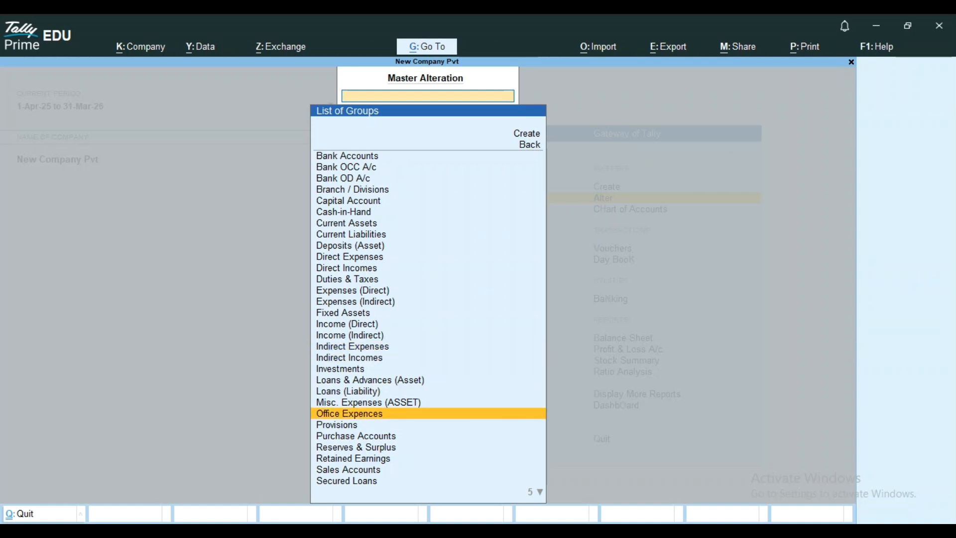
pyautogui.press('Return')
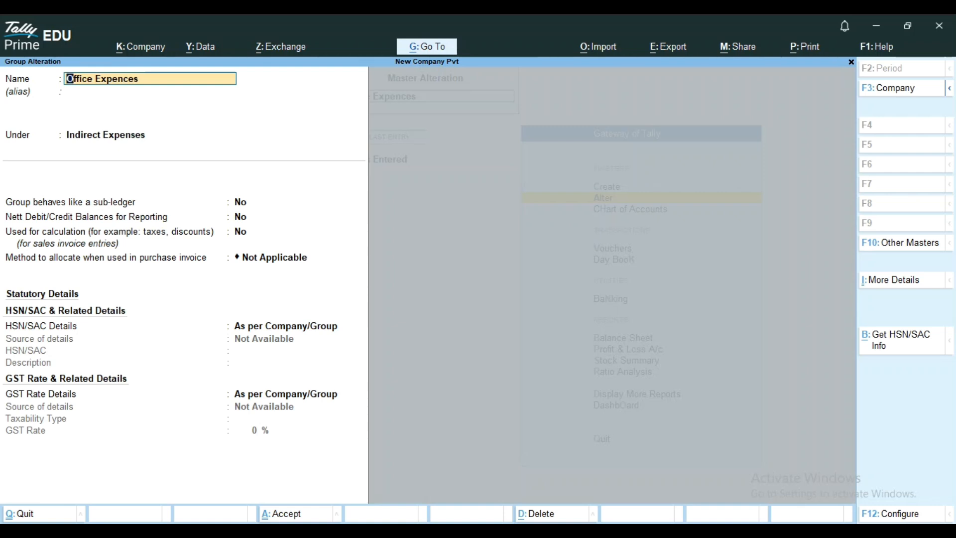
pyautogui.press('BackSpace')
pyautogui.press('Escape')
pyautogui.press('y')
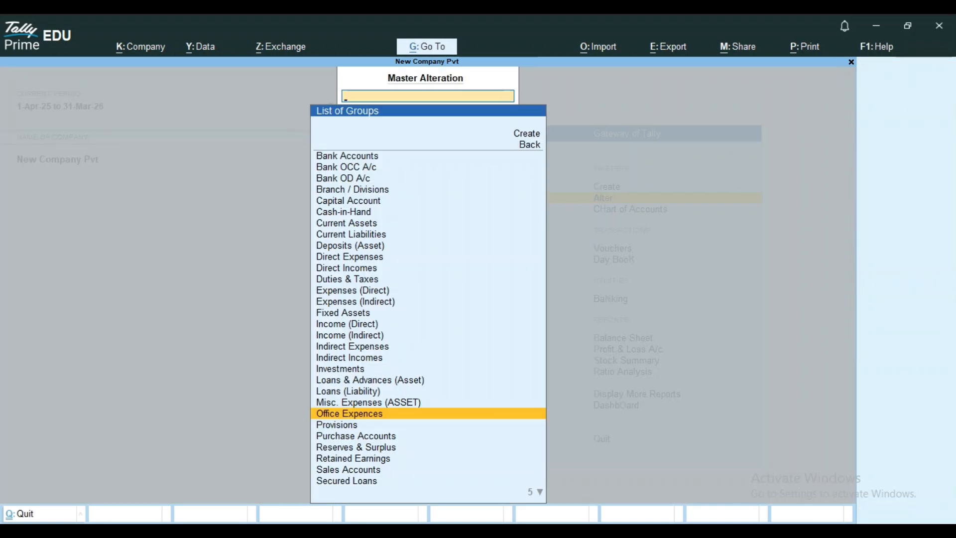
pyautogui.press('Escape')
pyautogui.press('Escape')
# Open the list of accounting groups in the Chart of Accounts
pyautogui.press('Down')
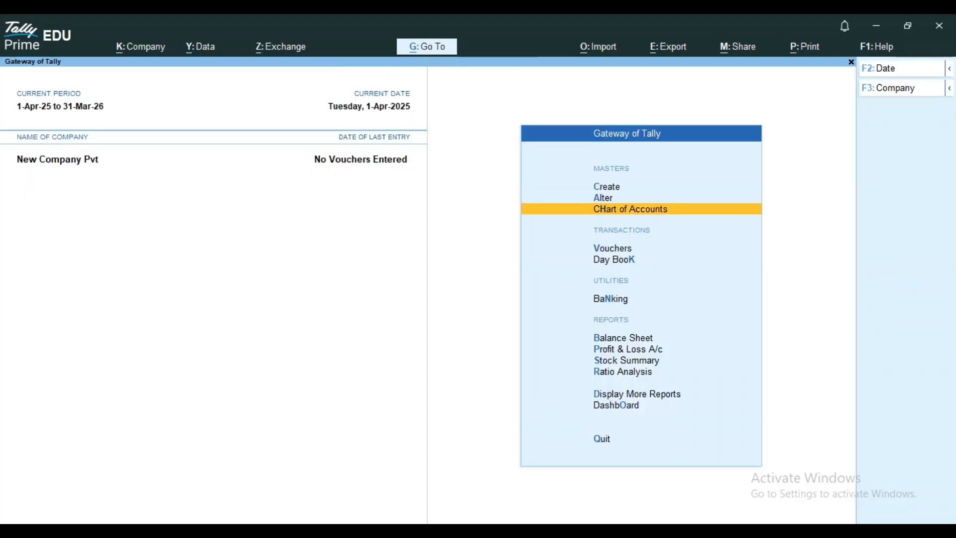
pyautogui.press('Return')
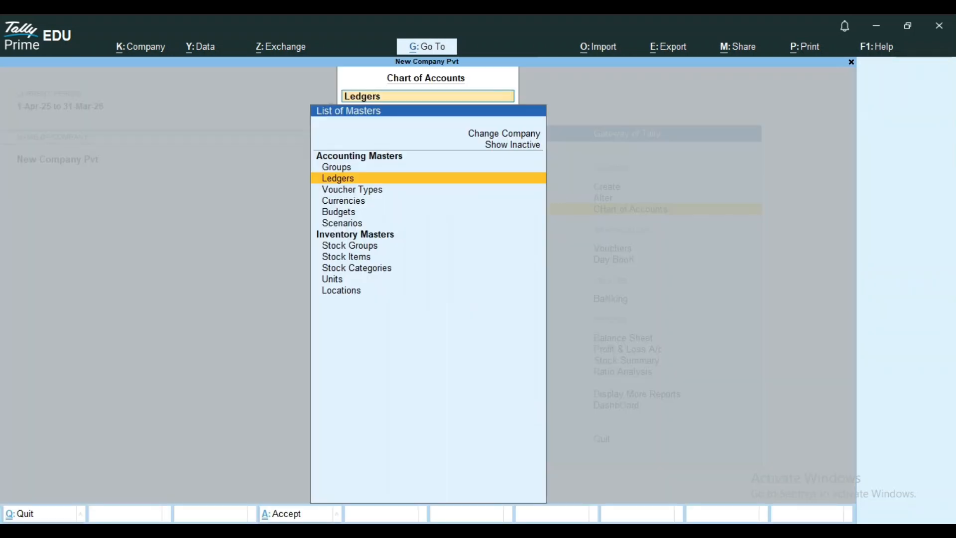
pyautogui.press('Up')
pyautogui.press('Return')
# Look through the list of groups for the Office Expences group under Indirect Expenses
pyautogui.press('Down')
pyautogui.press('Down')
pyautogui.press('Down')
pyautogui.press('Down')
pyautogui.press('Down')
pyautogui.press('Down')
pyautogui.press('Down')
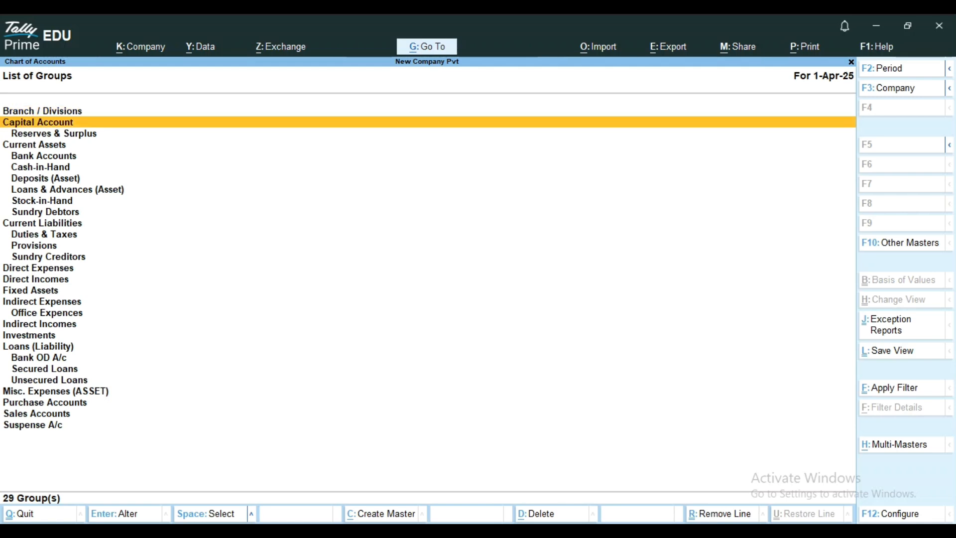
pyautogui.press('Down')
pyautogui.press('Down')
pyautogui.press('Down')
pyautogui.press('Down')
pyautogui.press('Down')
pyautogui.press('Down')
pyautogui.press('Down')
pyautogui.press('Down')
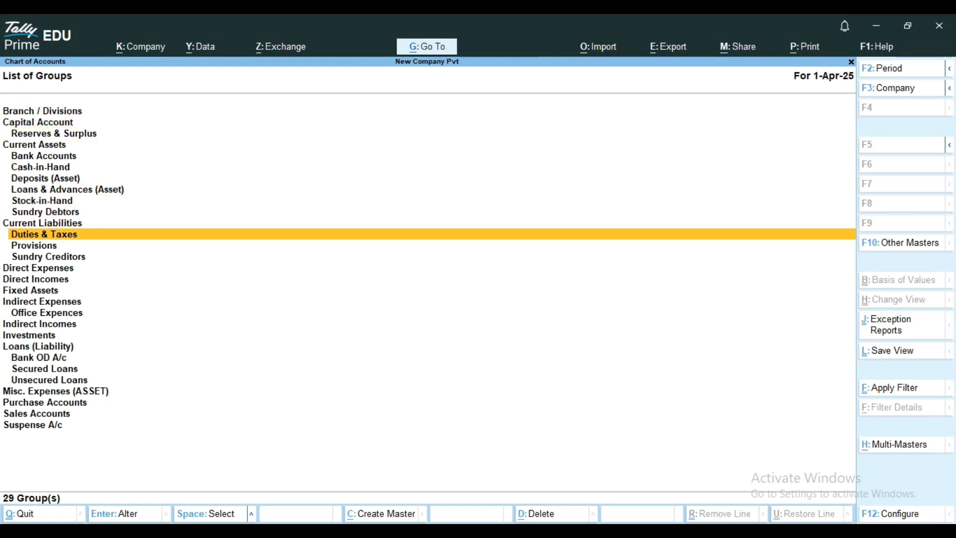
pyautogui.press('Down')
pyautogui.press('Down')
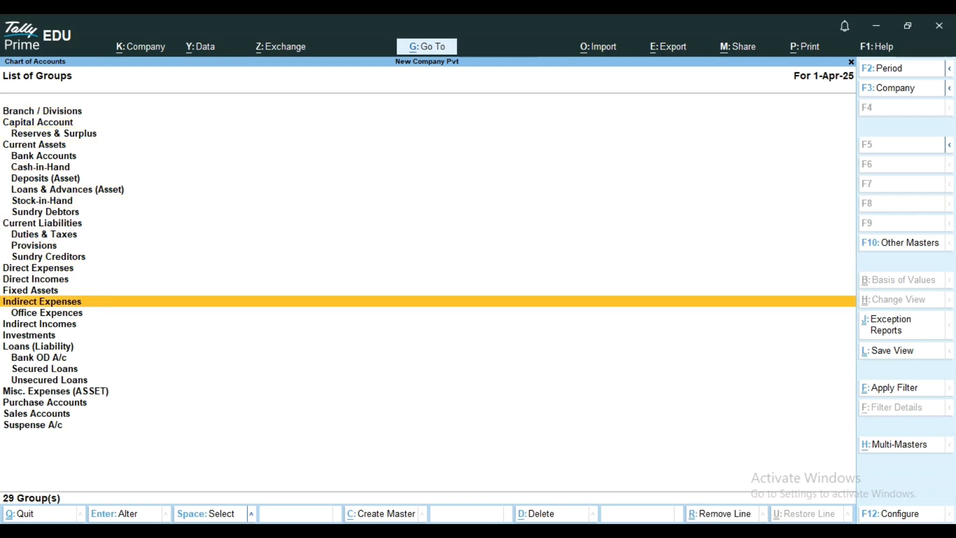
pyautogui.press('Down')
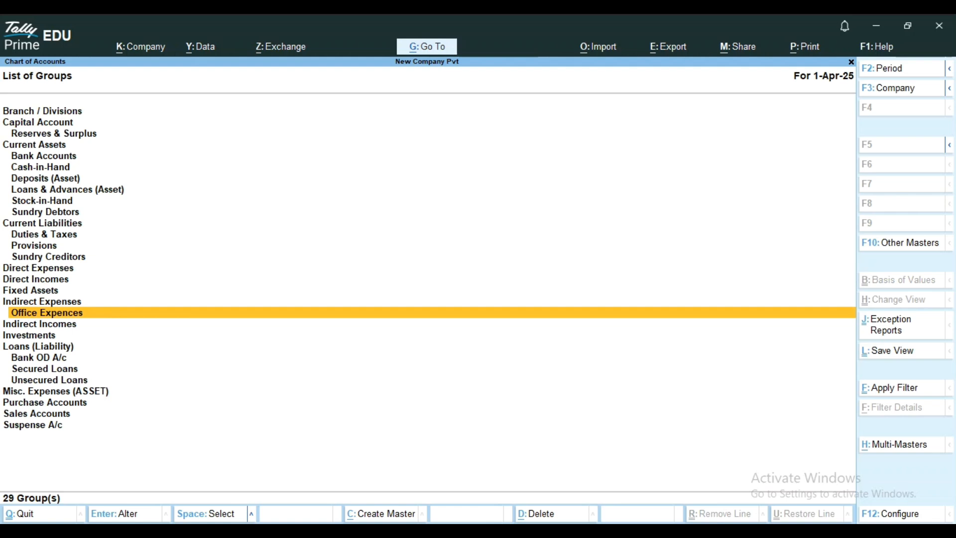
# Open the Office Expences group from the Chart of Accounts, leave it without saving any change, and return to the Gateway of Tally
pyautogui.press('Return')
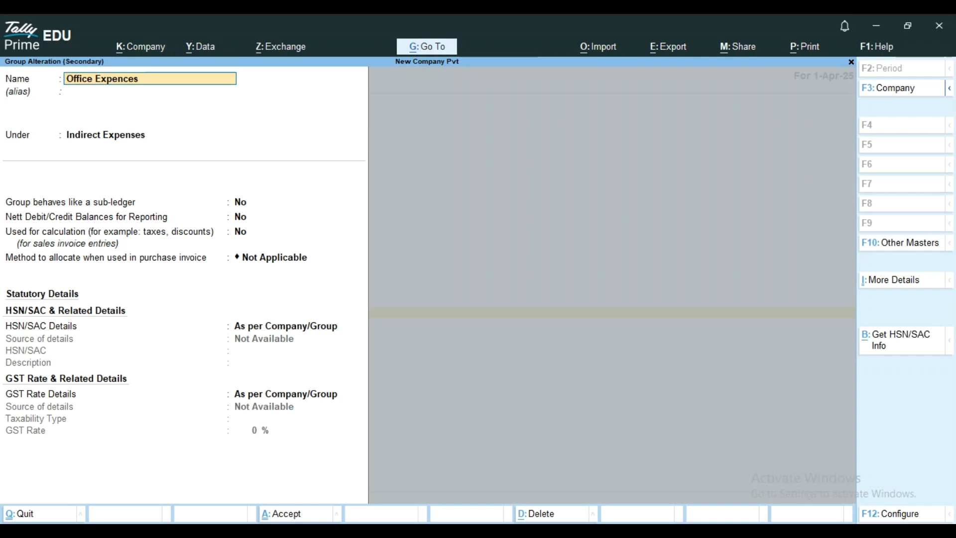
pyautogui.press('BackSpace')
pyautogui.press('BackSpace')
pyautogui.press('BackSpace')
pyautogui.press('BackSpace')
pyautogui.press('BackSpace')
pyautogui.press('BackSpace')
pyautogui.press('BackSpace')
pyautogui.press('BackSpace')
pyautogui.press('BackSpace')
pyautogui.press('BackSpace')
pyautogui.press('BackSpace')
pyautogui.press('BackSpace')
pyautogui.press('BackSpace')
pyautogui.press('BackSpace')
pyautogui.press('BackSpace')
pyautogui.press('BackSpace')
pyautogui.press('y')
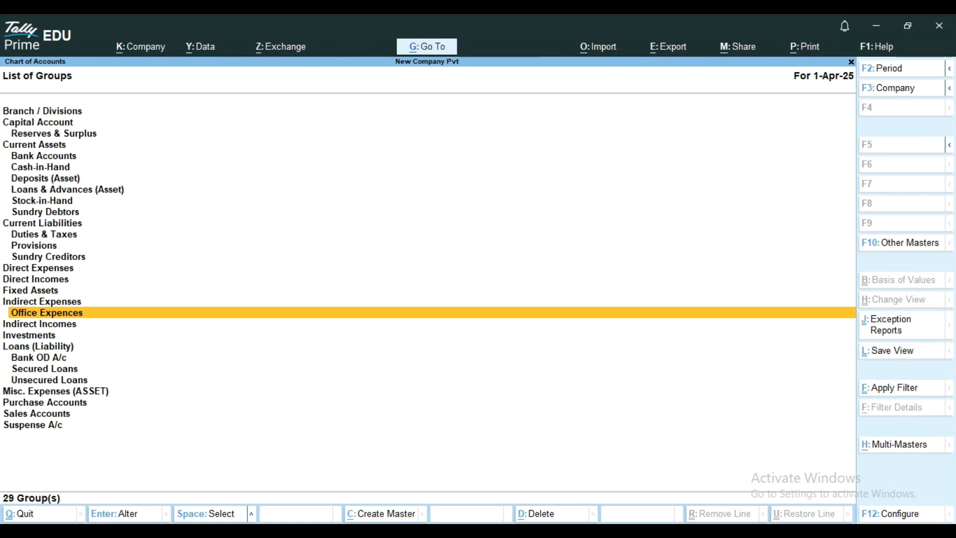
pyautogui.press('Escape')
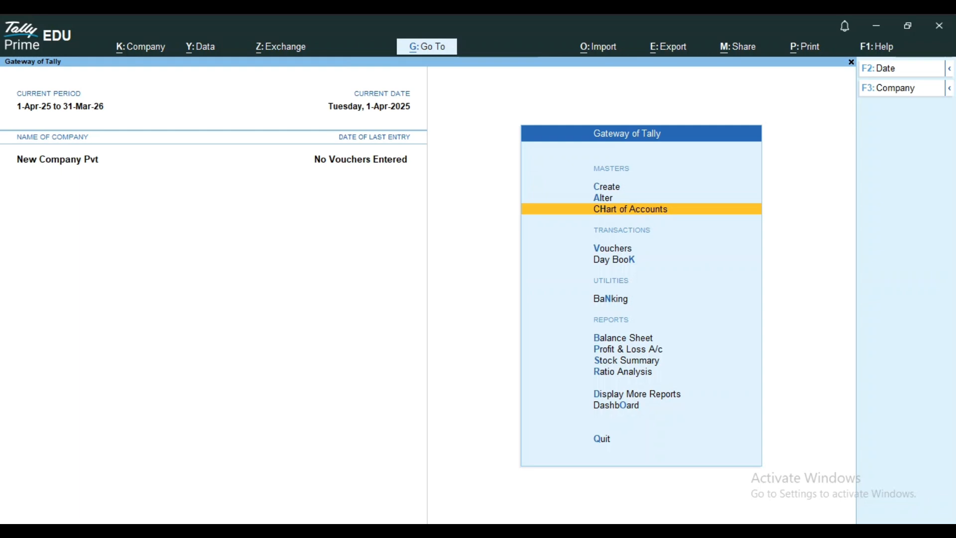
# Start creating an accounting group, name it Factory Furniture and leave the alias empty
pyautogui.press('Up')
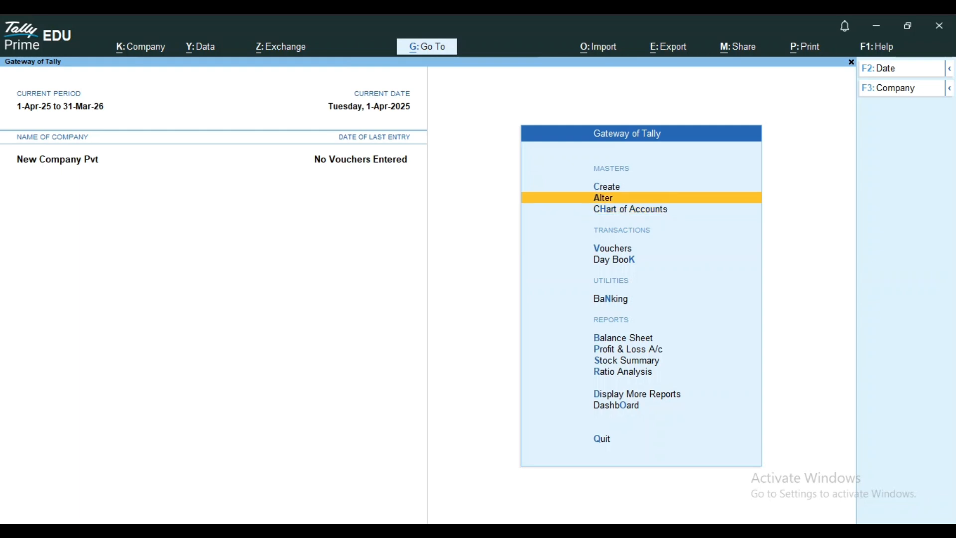
pyautogui.press('Up')
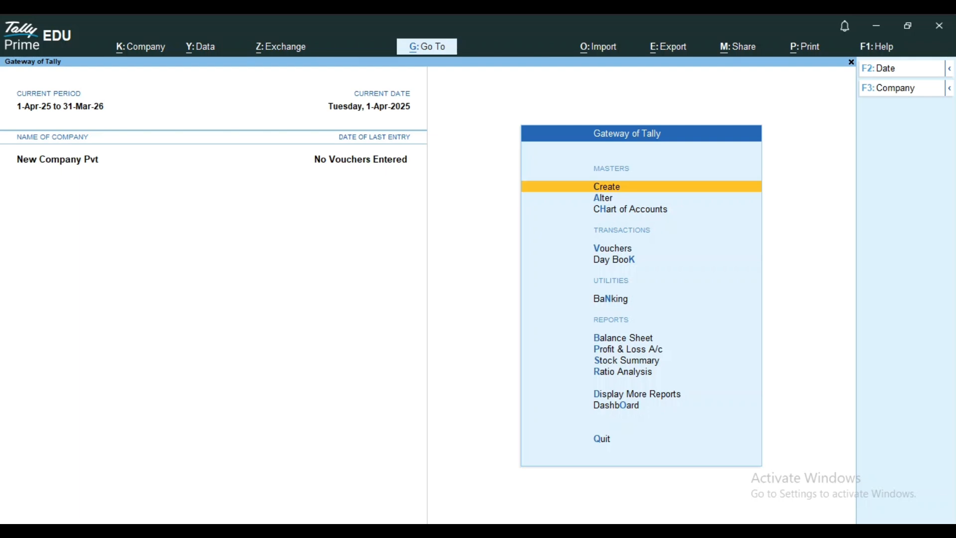
pyautogui.press('Return')
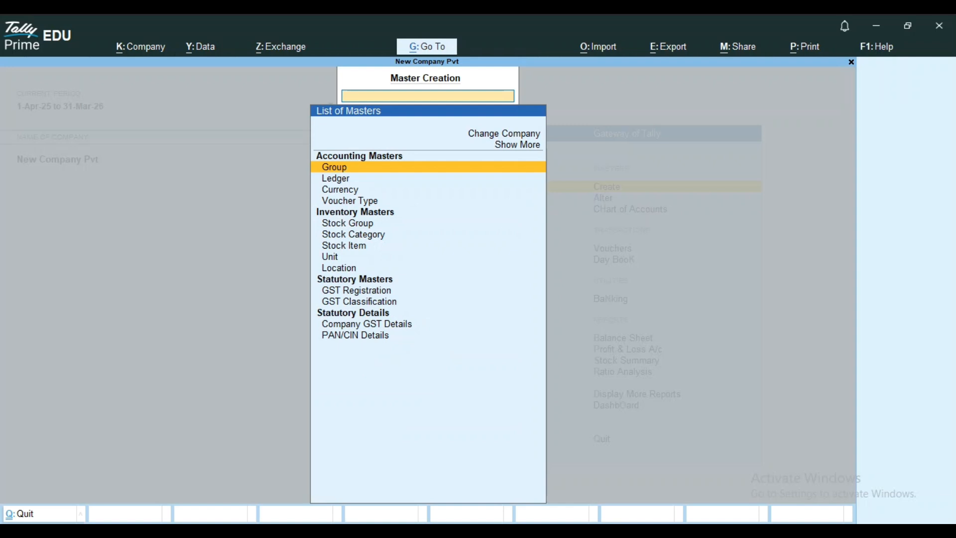
pyautogui.press('Return')
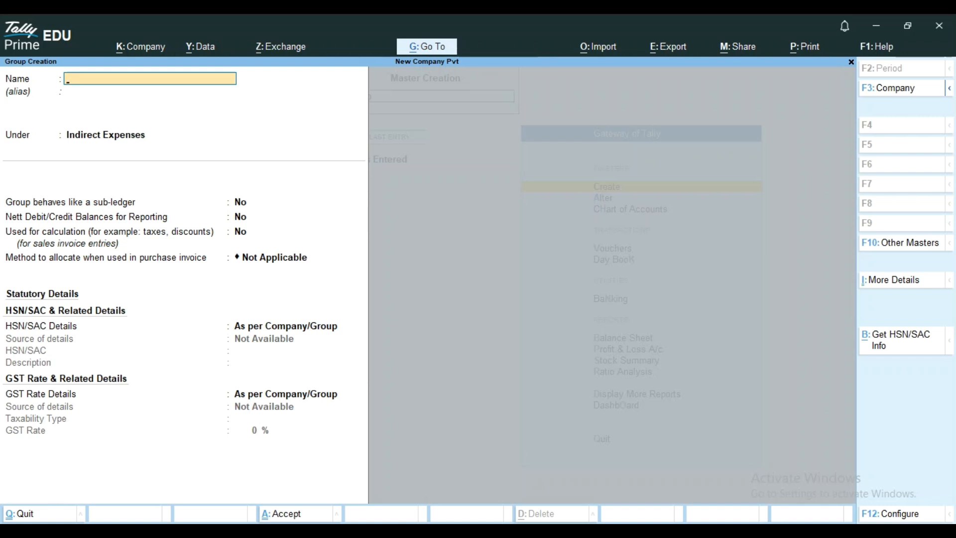
pyautogui.write('Factory Furniture')
pyautogui.press('Return')
pyautogui.press('Return')
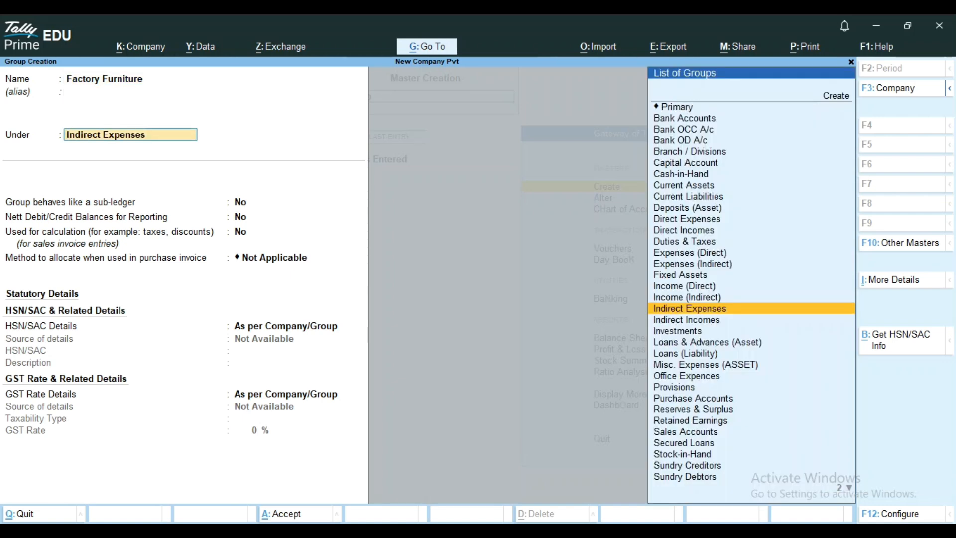
# Place the Factory Furniture group under Primary
pyautogui.press('Down')
pyautogui.press('Up')
pyautogui.press('Up')
pyautogui.press('Up')
pyautogui.press('Up')
pyautogui.press('Up')
pyautogui.press('Up')
pyautogui.press('Up')
pyautogui.press('Up')
pyautogui.press('Up')
pyautogui.press('Up')
pyautogui.press('Up')
pyautogui.press('Up')
pyautogui.press('Up')
pyautogui.press('Up')
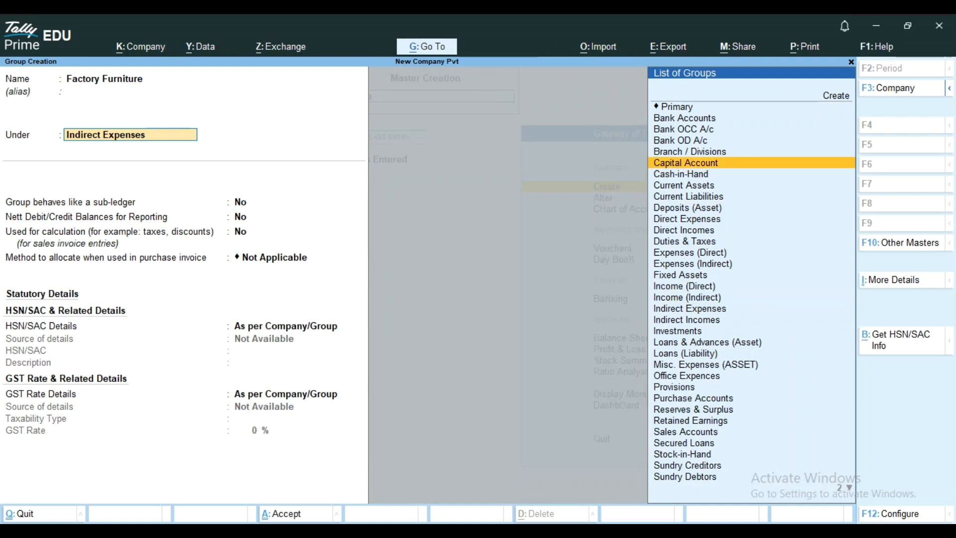
pyautogui.press('Down')
pyautogui.press('Up')
pyautogui.press('Up')
pyautogui.press('Up')
pyautogui.press('Up')
pyautogui.press('Up')
pyautogui.press('Up')
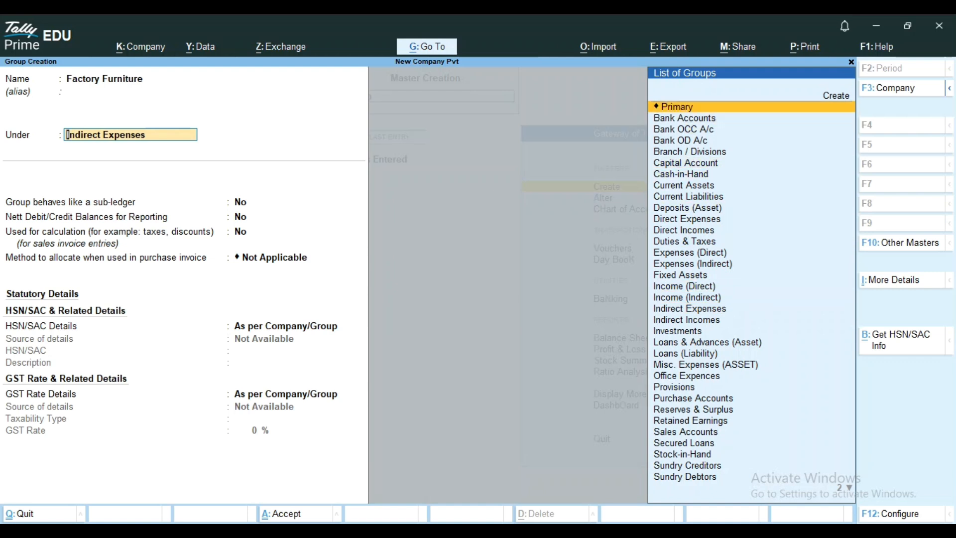
pyautogui.press('Return')
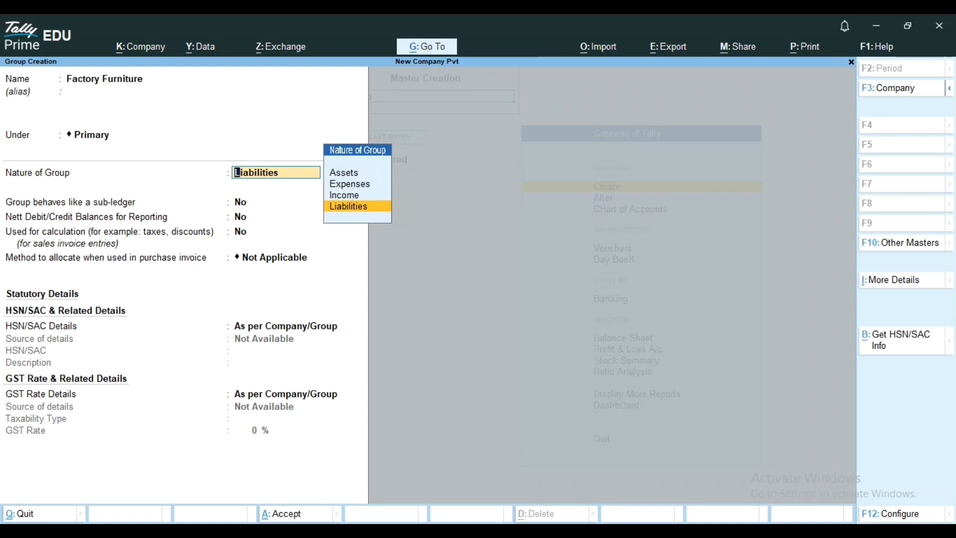
# Set the nature of the Factory Furniture group to Expenses
pyautogui.press('Up')
pyautogui.press('Up')
pyautogui.press('Up')
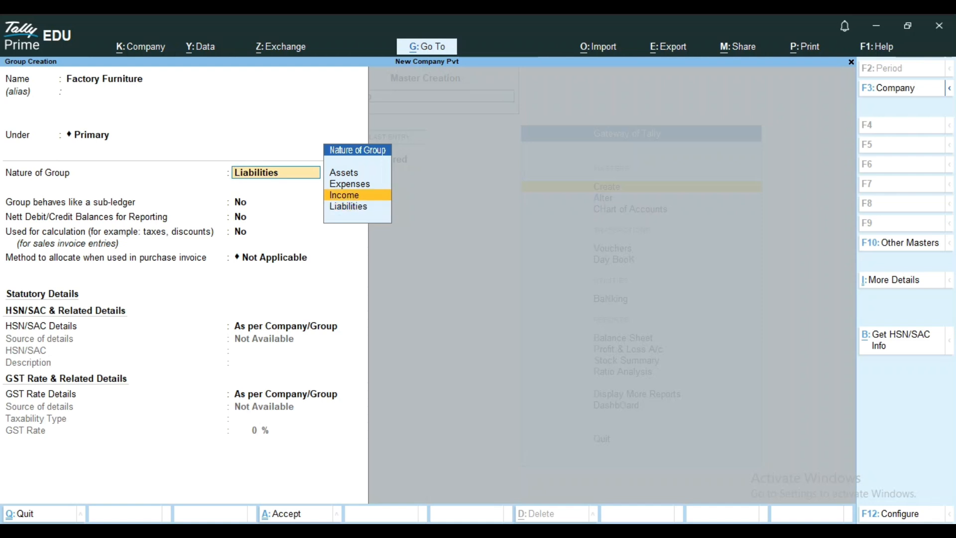
pyautogui.press('Down')
pyautogui.press('Down')
pyautogui.press('Down')
pyautogui.press('Up')
pyautogui.press('Up')
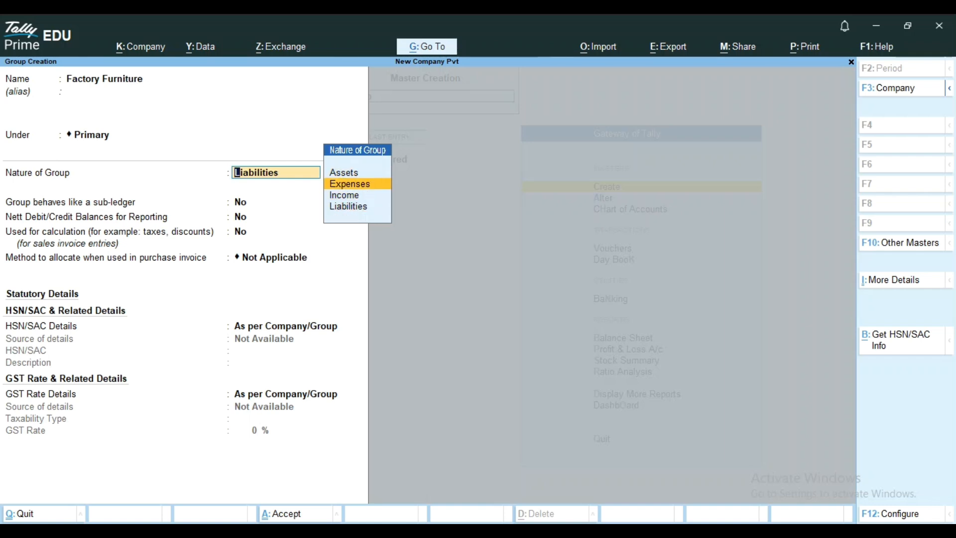
pyautogui.press('Return')
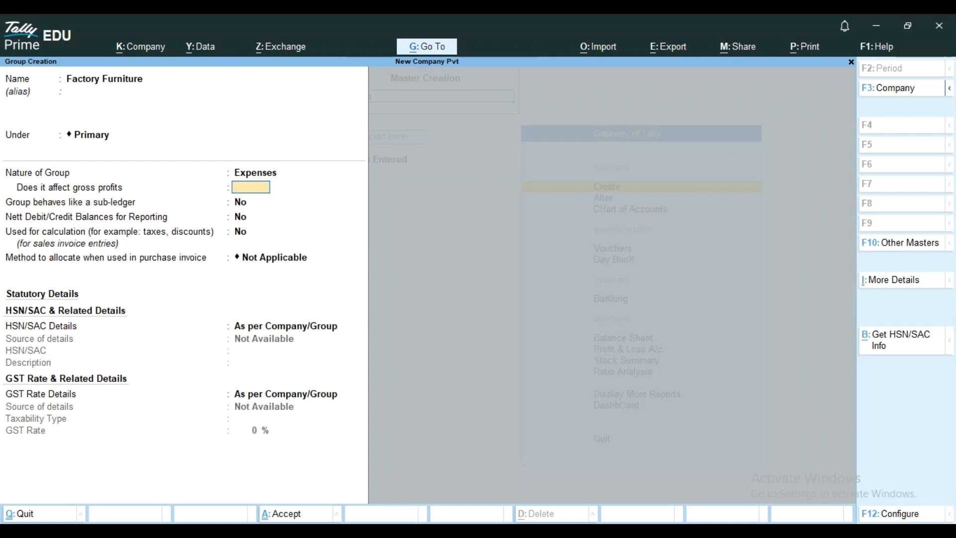
# Set the nature of the Factory Furniture group to Assets, save the group, and return to the Gateway of Tally
pyautogui.press('BackSpace')
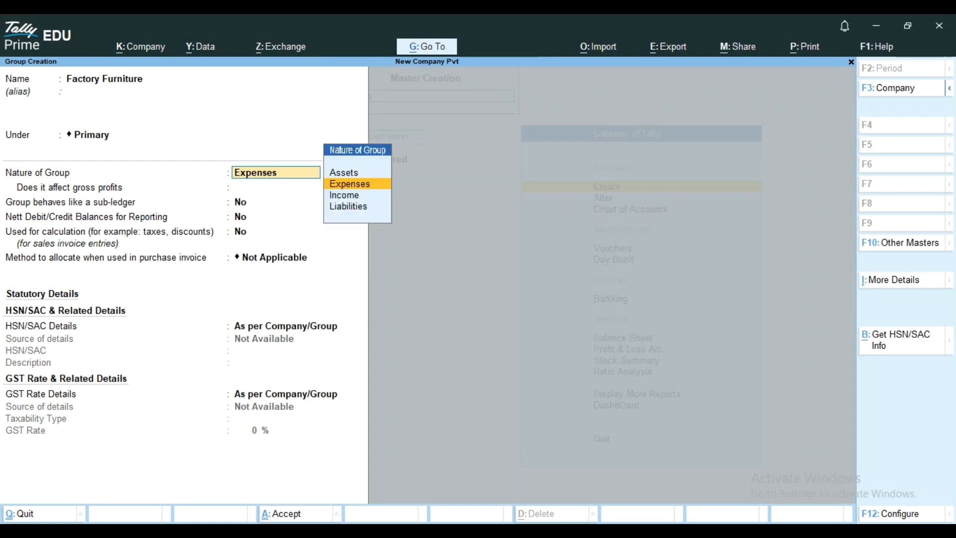
pyautogui.press('Up')
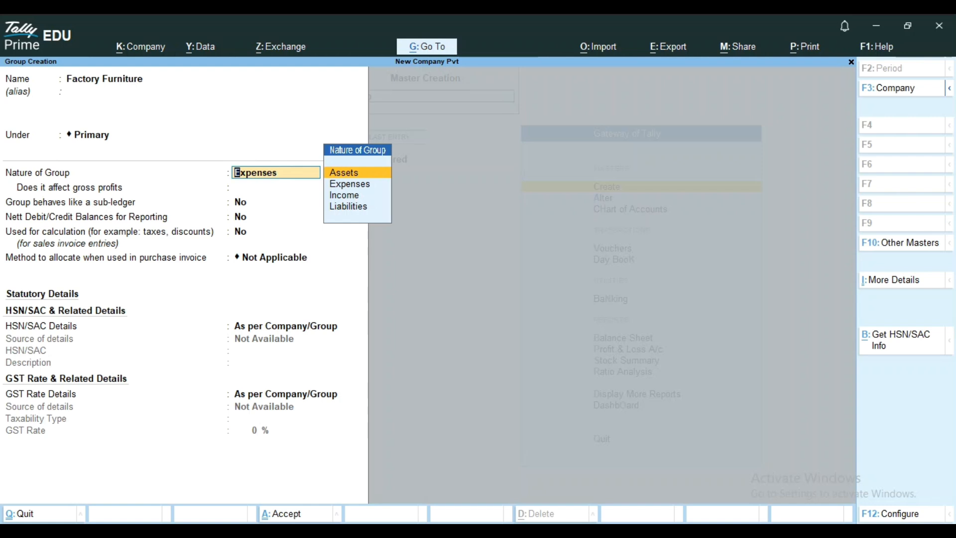
pyautogui.press('Return')
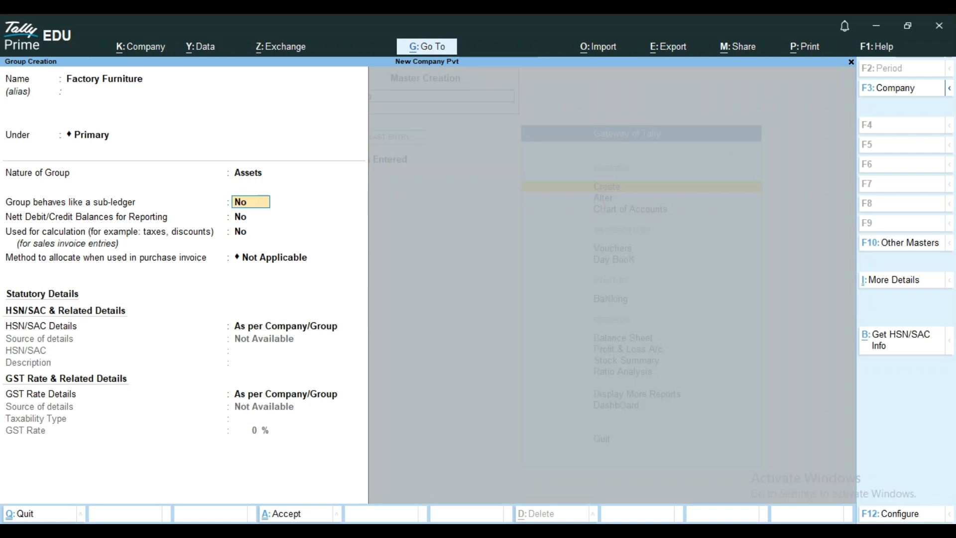
pyautogui.hotkey('ctrl', 'a')
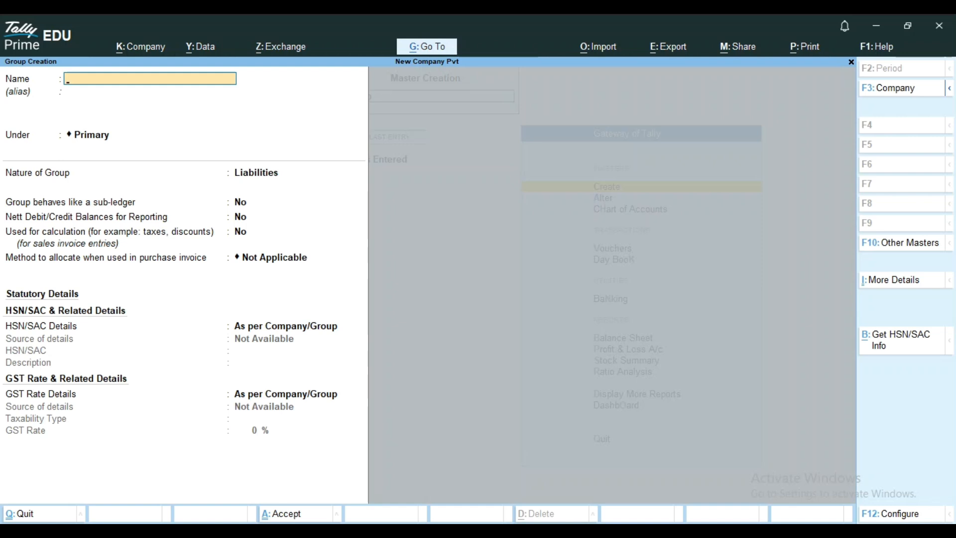
pyautogui.press('Escape')
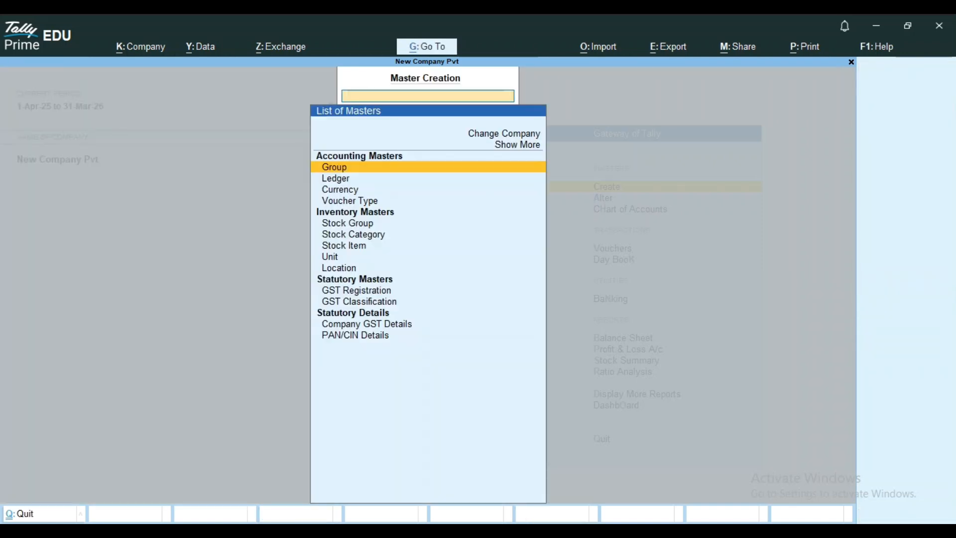
pyautogui.press('Escape')
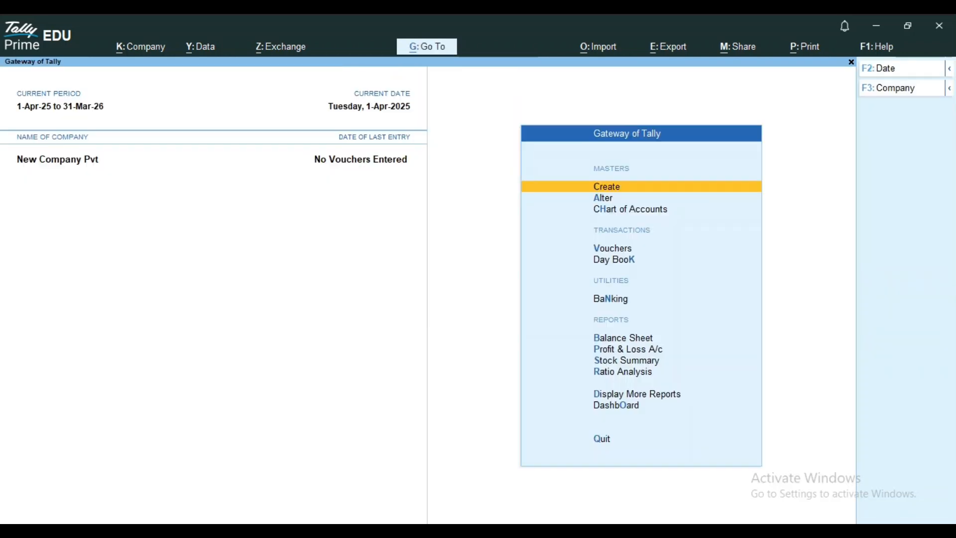
# Open the Factory Furniture group for alteration to review its details, and return to the Gateway of Tally without changing it
pyautogui.press('Down')
pyautogui.press('Return')
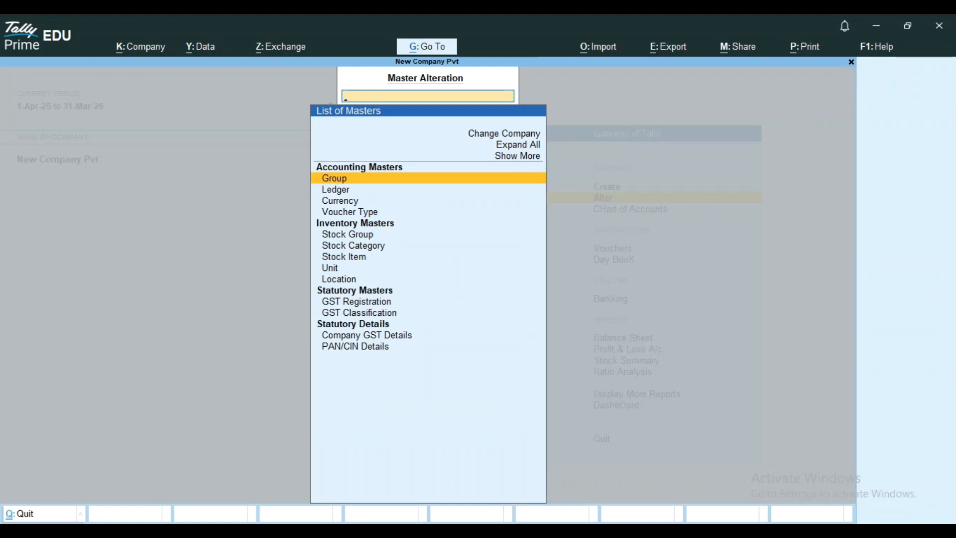
pyautogui.press('Return')
pyautogui.press('Down')
pyautogui.press('Down')
pyautogui.press('Down')
pyautogui.press('Down')
pyautogui.press('Down')
pyautogui.press('Down')
pyautogui.press('Down')
pyautogui.press('Down')
pyautogui.press('Down')
pyautogui.press('Down')
pyautogui.press('Down')
pyautogui.press('Down')
pyautogui.press('Down')
pyautogui.press('Down')
pyautogui.press('Down')
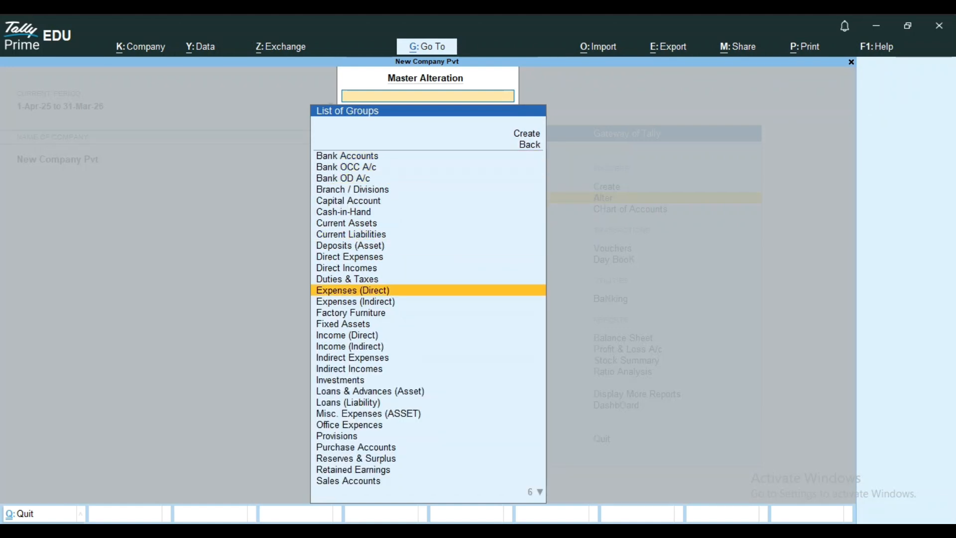
pyautogui.press('Up')
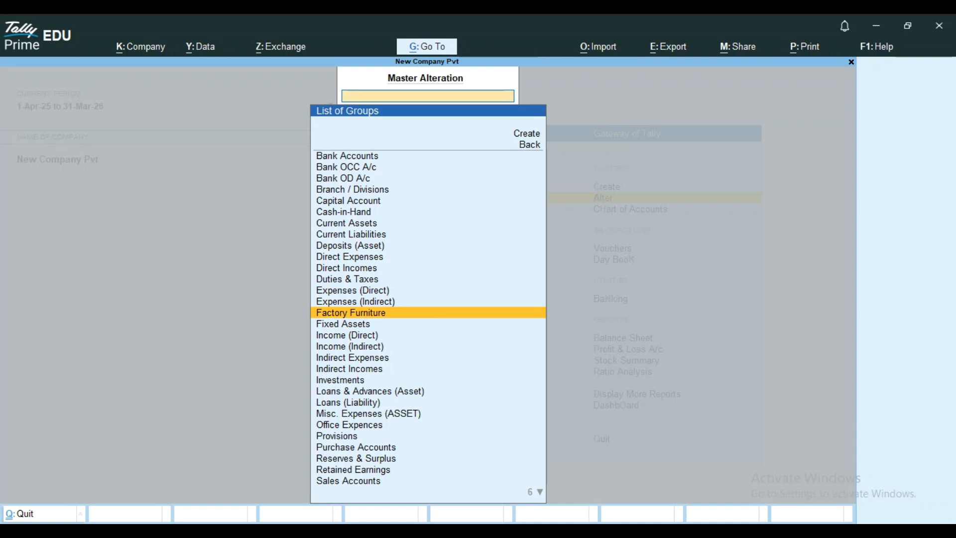
pyautogui.press('Return')
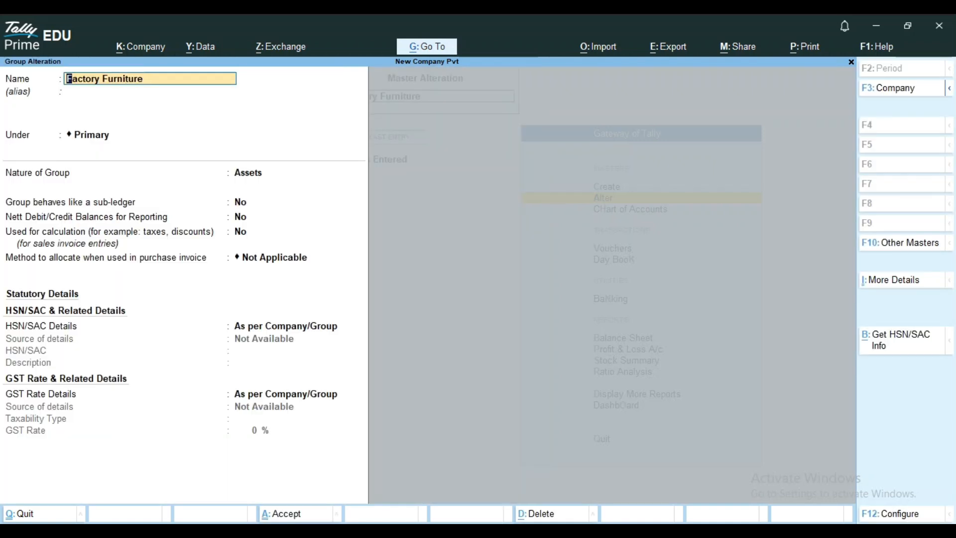
pyautogui.press('Escape')
pyautogui.press('Escape')
pyautogui.press('Return')
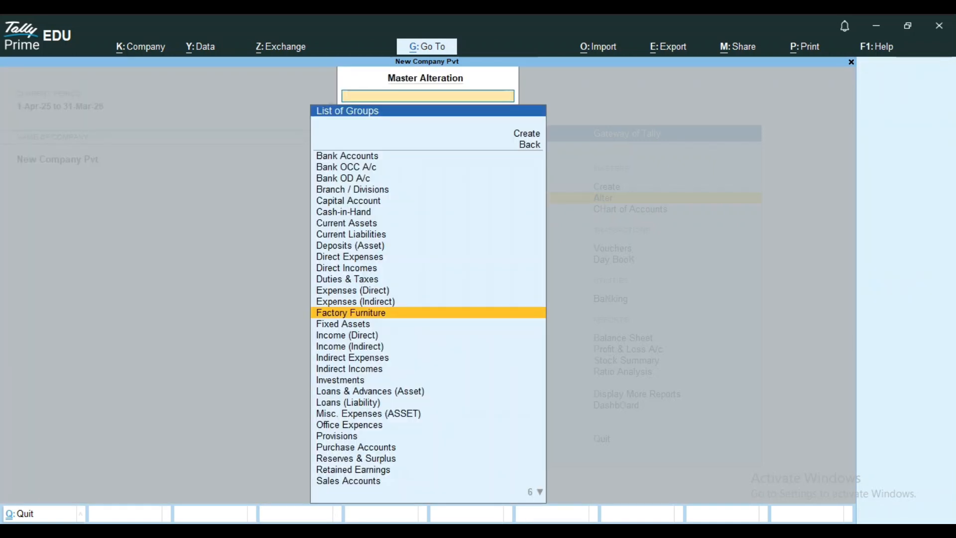
pyautogui.press('Escape')
pyautogui.press('Escape')
# Open the list of accounting groups in the Chart of Accounts and locate the Factory Furniture group
pyautogui.press('Down')
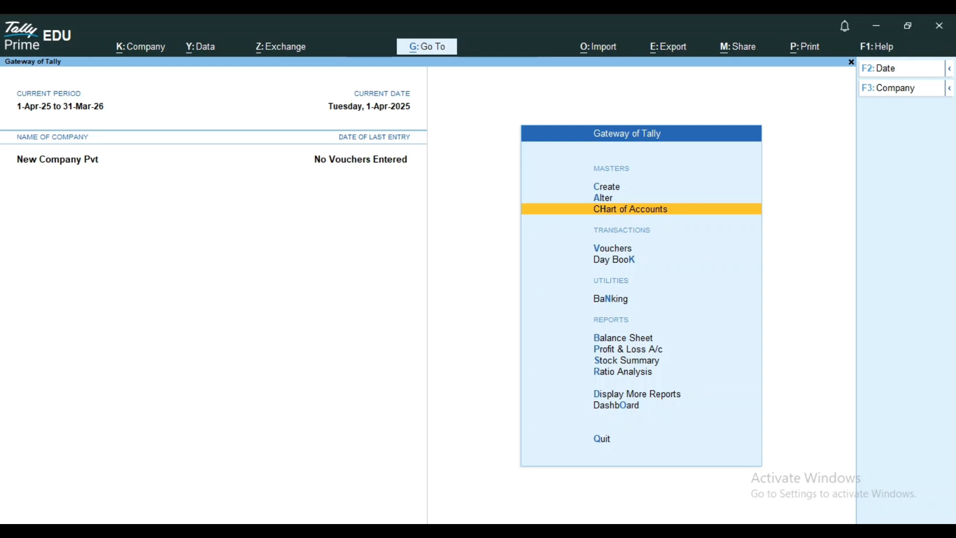
pyautogui.press('Return')
pyautogui.press('Up')
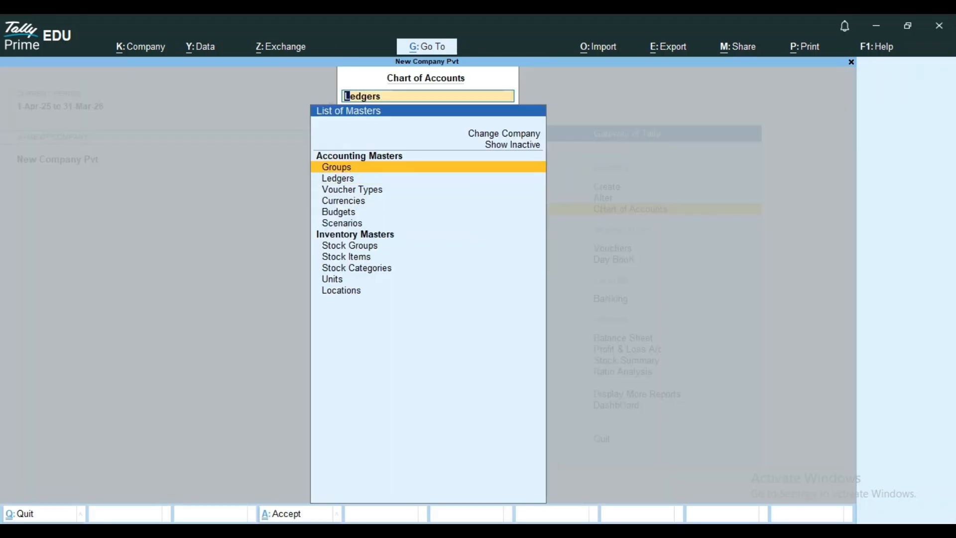
pyautogui.press('Return')
pyautogui.press('Down')
pyautogui.press('Down')
pyautogui.press('Down')
pyautogui.press('Down')
pyautogui.press('Down')
pyautogui.press('Down')
pyautogui.press('Down')
pyautogui.press('Down')
pyautogui.press('Down')
pyautogui.press('Down')
pyautogui.press('Down')
pyautogui.press('Down')
pyautogui.press('Down')
pyautogui.press('Down')
pyautogui.press('Down')
pyautogui.press('Down')
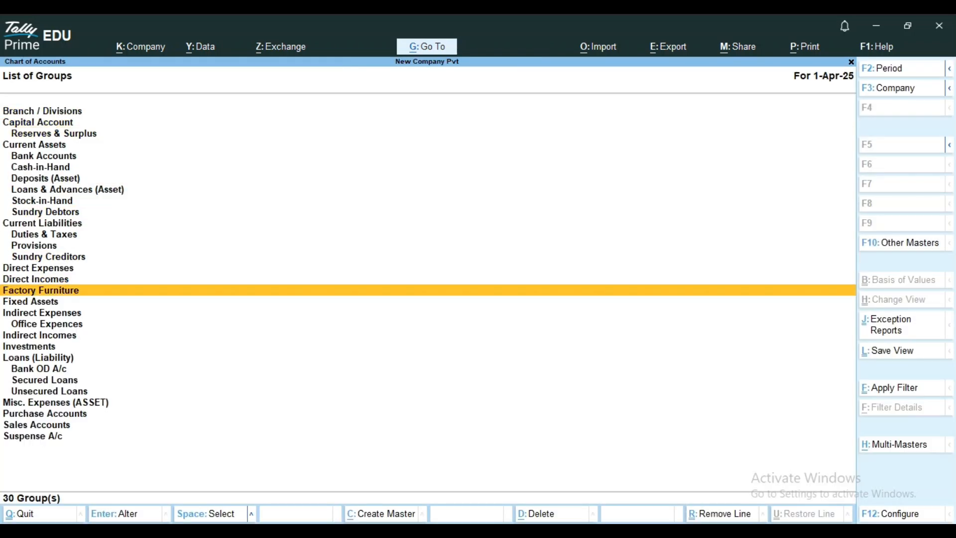
# Compare the placement of Indirect Expenses and its subgroup Office Expences in the list of groups
pyautogui.press('Down')
pyautogui.press('Down')
pyautogui.press('Down')
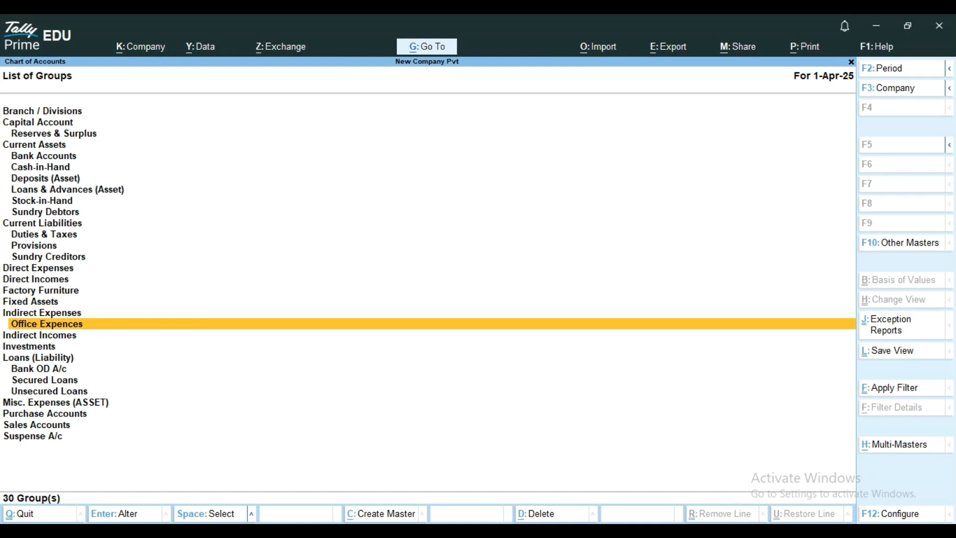
pyautogui.press('Up')
pyautogui.press('Down')
pyautogui.press('Up')
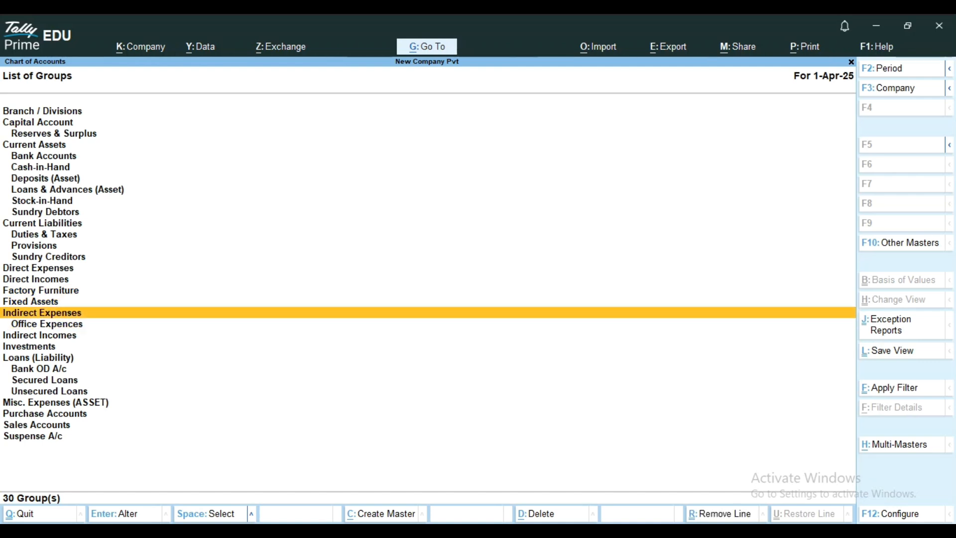
pyautogui.press('Down')
pyautogui.press('Up')
pyautogui.press('Down')
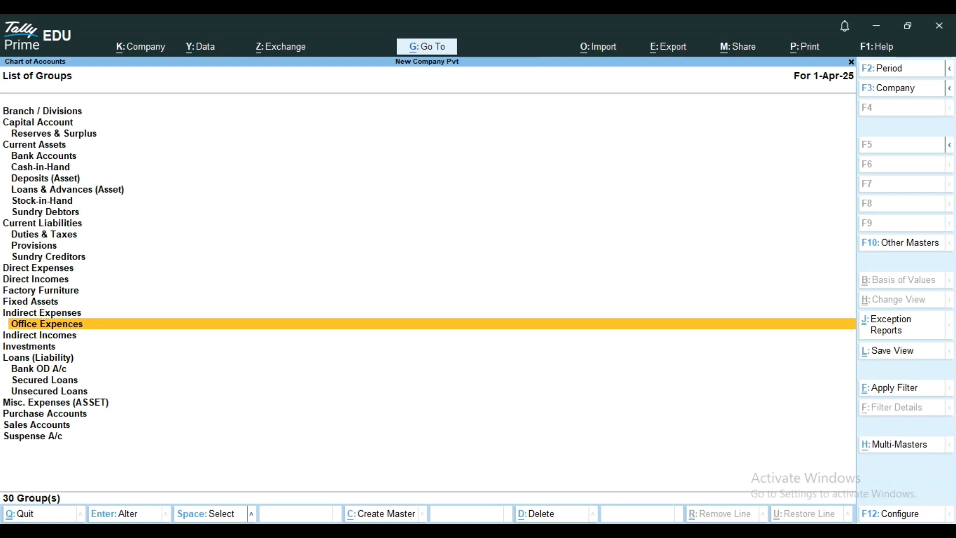
# Compare the placement of the Factory Furniture and Fixed Assets groups in the list of groups, and return to the Gateway of Tally
pyautogui.press('Up')
pyautogui.press('Up')
pyautogui.press('Up')
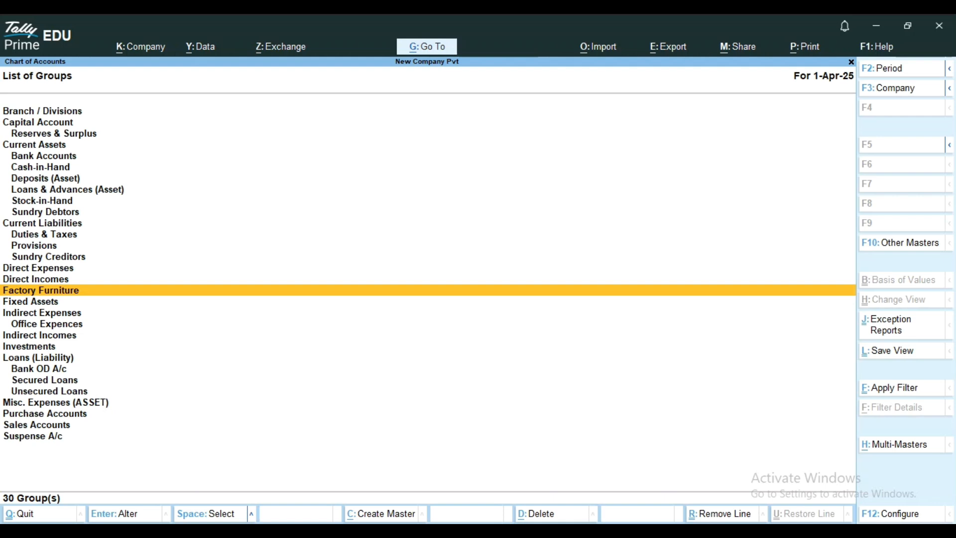
pyautogui.press('Down')
pyautogui.press('Down')
pyautogui.press('Down')
pyautogui.press('Up')
pyautogui.press('Up')
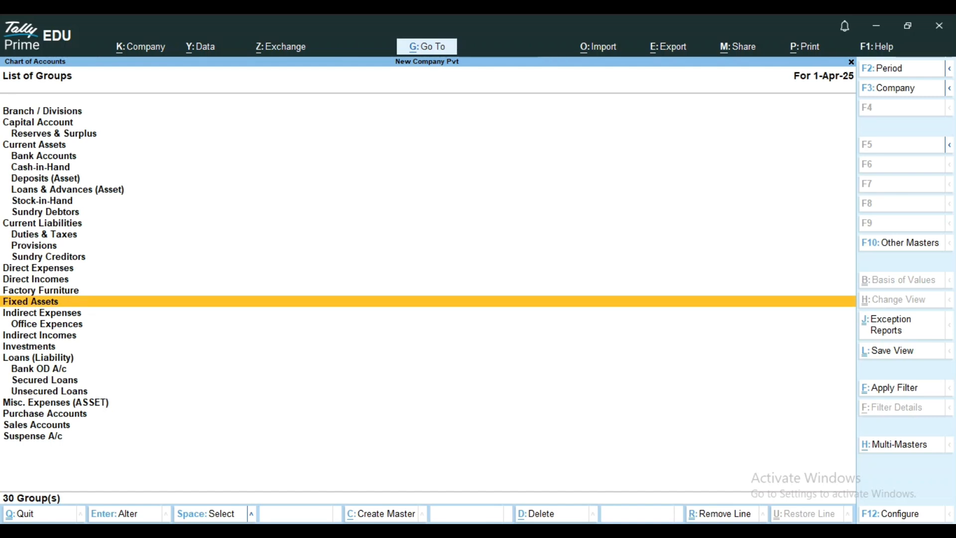
pyautogui.press('Up')
pyautogui.press('Escape')
pyautogui.press('Escape')
# Open the Balance Sheet in detailed form and check the ledger shown under Fixed Assets
pyautogui.press('Down')
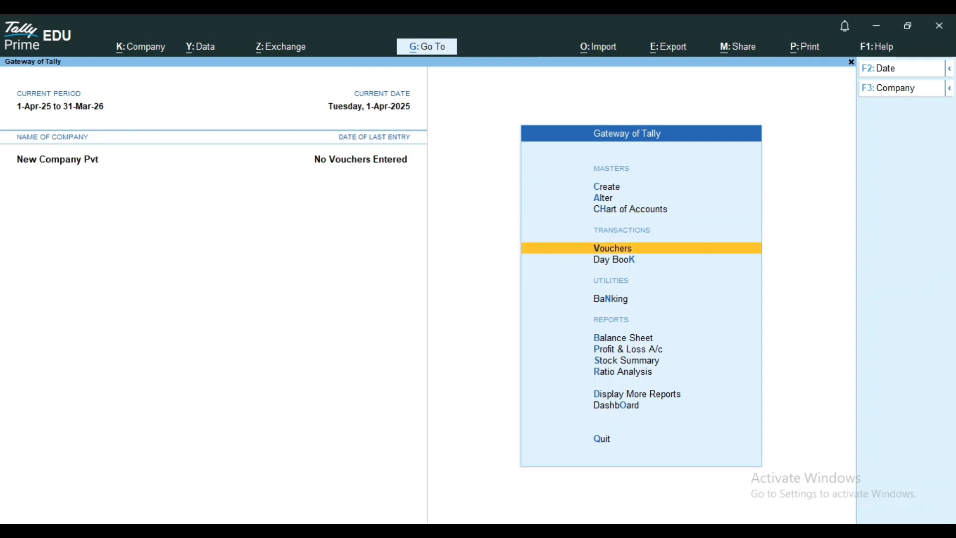
pyautogui.press('Down')
pyautogui.press('Down')
pyautogui.press('Down')
pyautogui.press('Down')
pyautogui.press('Up')
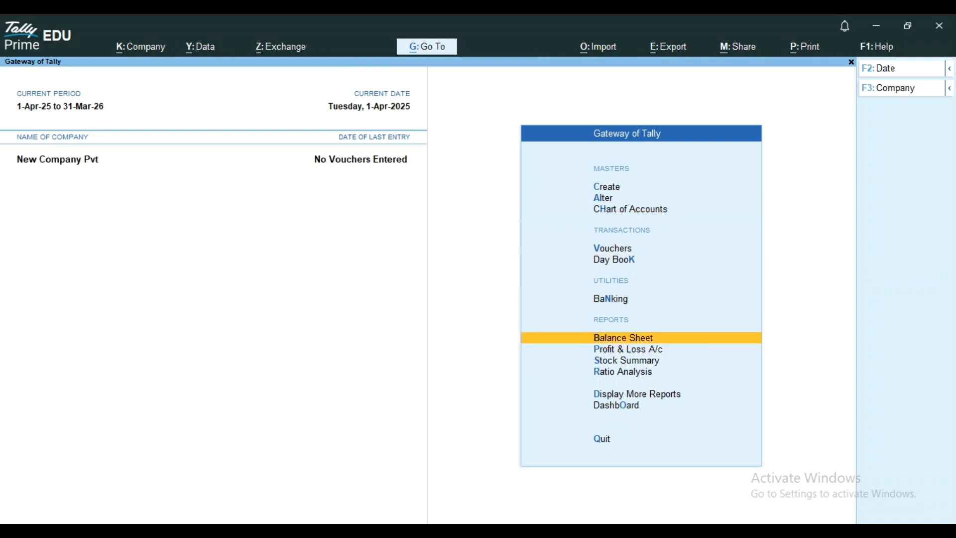
pyautogui.press('Return')
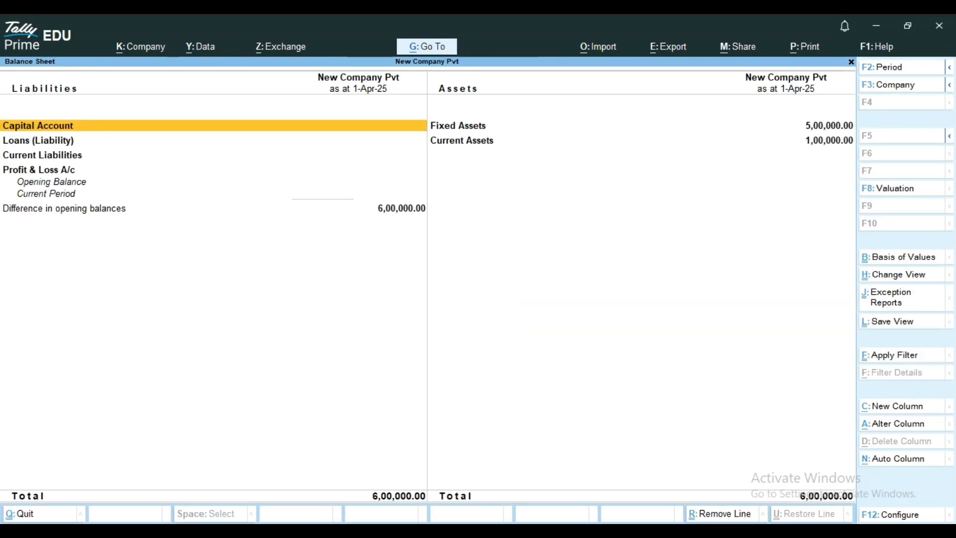
pyautogui.hotkey('alt', 'F5')
pyautogui.press('Right')
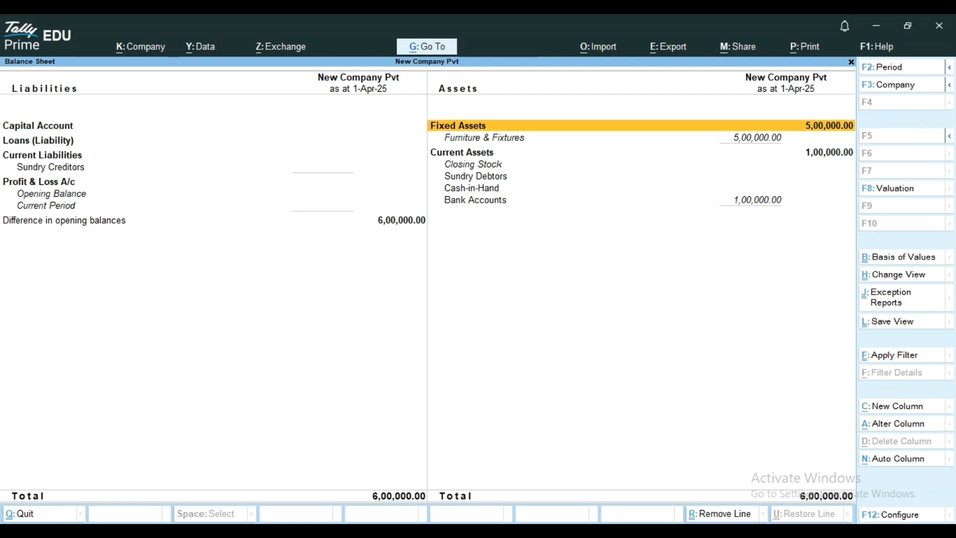
pyautogui.press('Down')
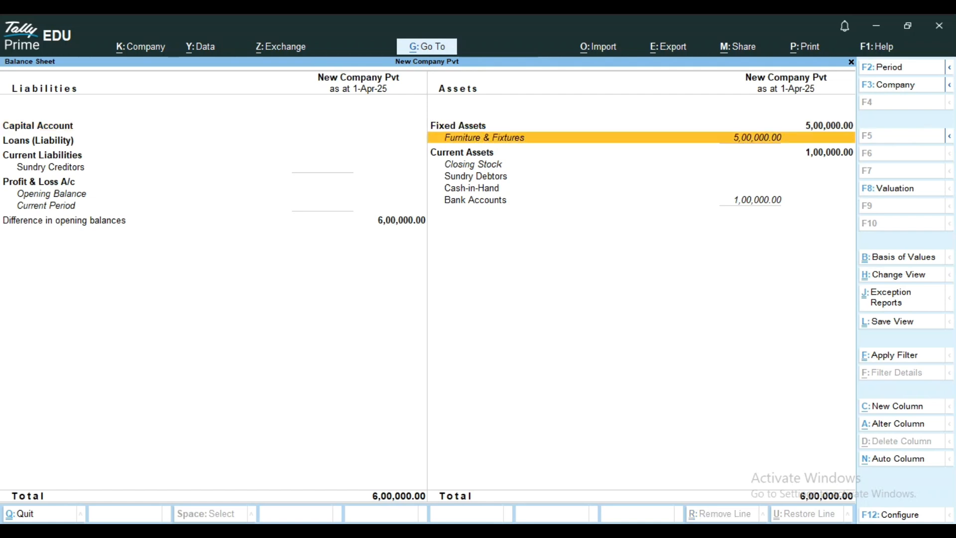
pyautogui.press('Up')
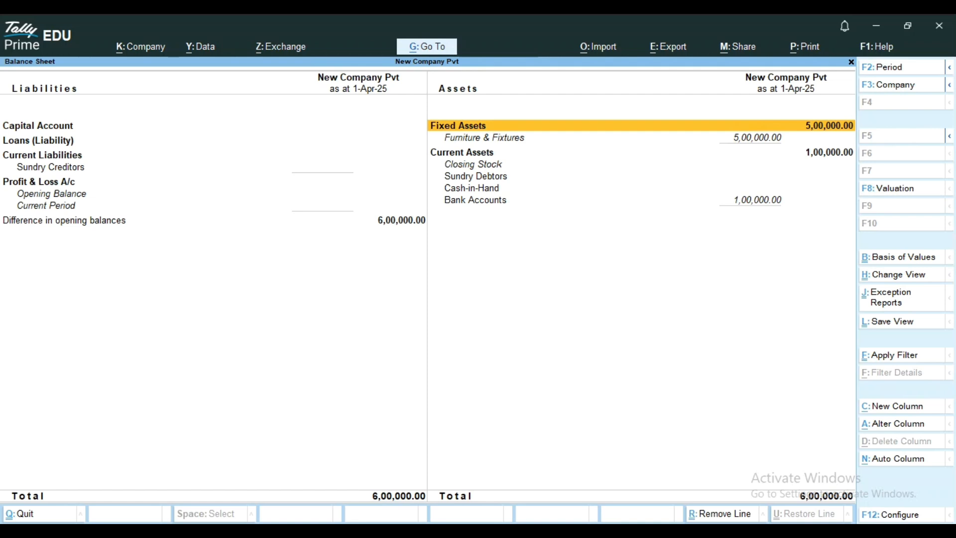
# Drill down into the Fixed Assets group summary from the Balance Sheet, and return to the Gateway of Tally
pyautogui.press('Return')
pyautogui.press('Return')
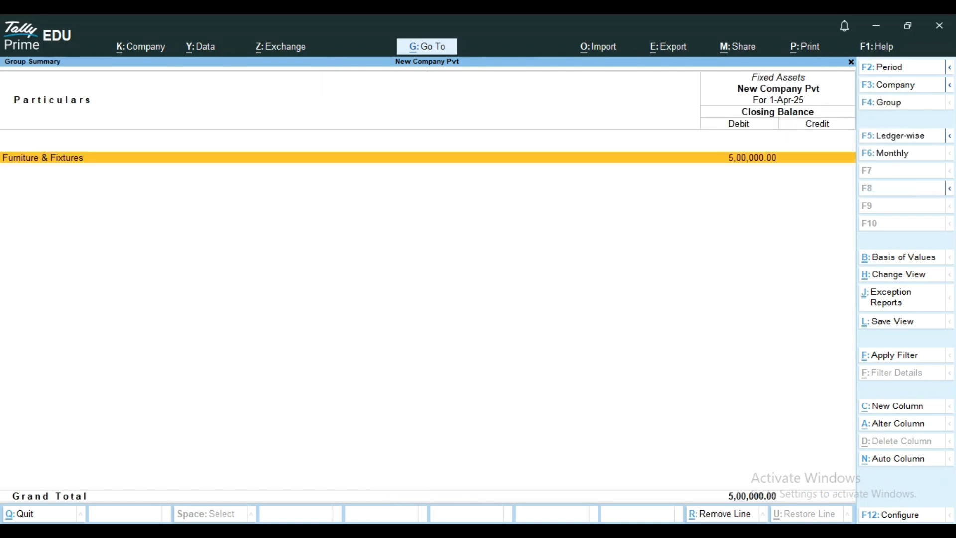
pyautogui.press('Escape')
pyautogui.press('Escape')
pyautogui.press('Escape')
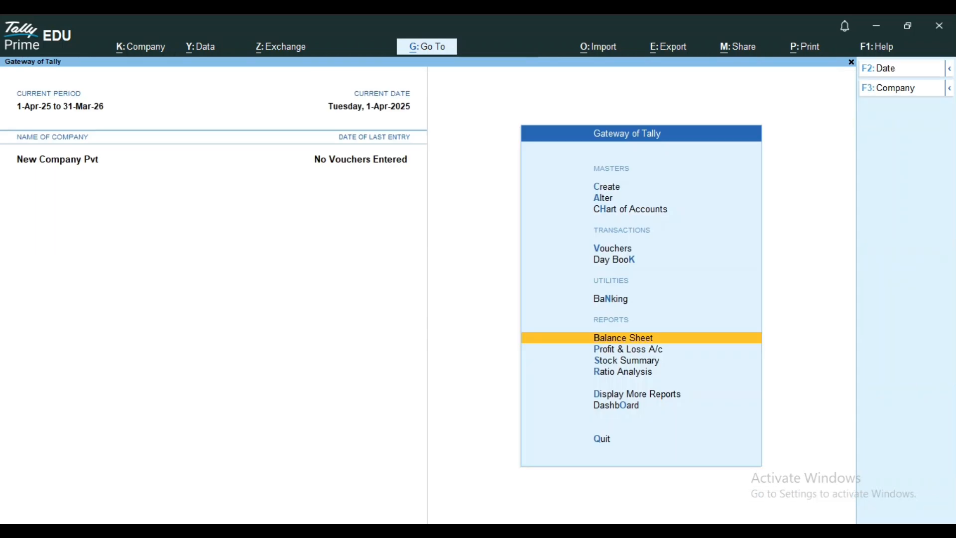
# Open the Furniture & Fixtures ledger for alteration
pyautogui.press('Up')
pyautogui.press('Up')
pyautogui.press('Up')
pyautogui.press('Up')
pyautogui.press('Up')
pyautogui.press('Return')
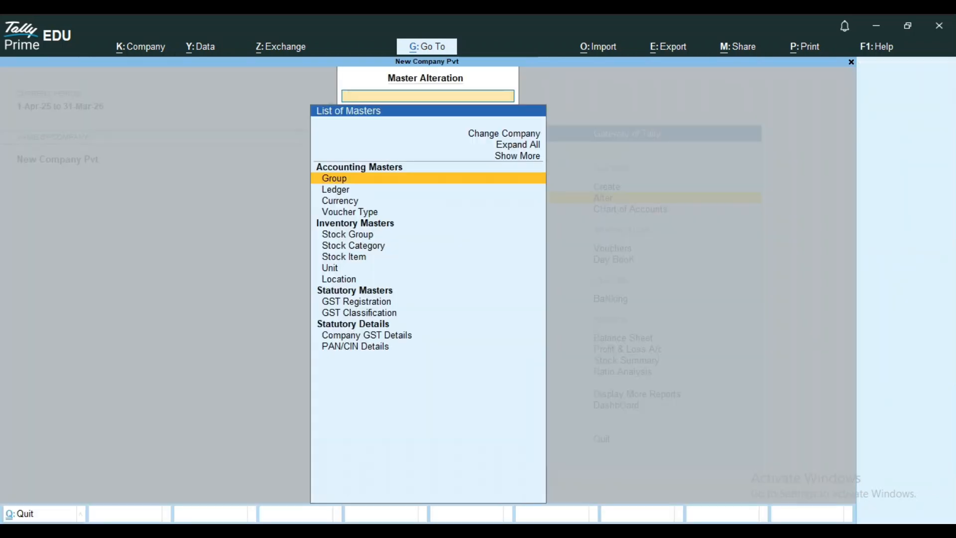
pyautogui.press('Down')
pyautogui.press('Return')
pyautogui.press('Down')
pyautogui.press('Down')
pyautogui.press('Down')
pyautogui.press('Down')
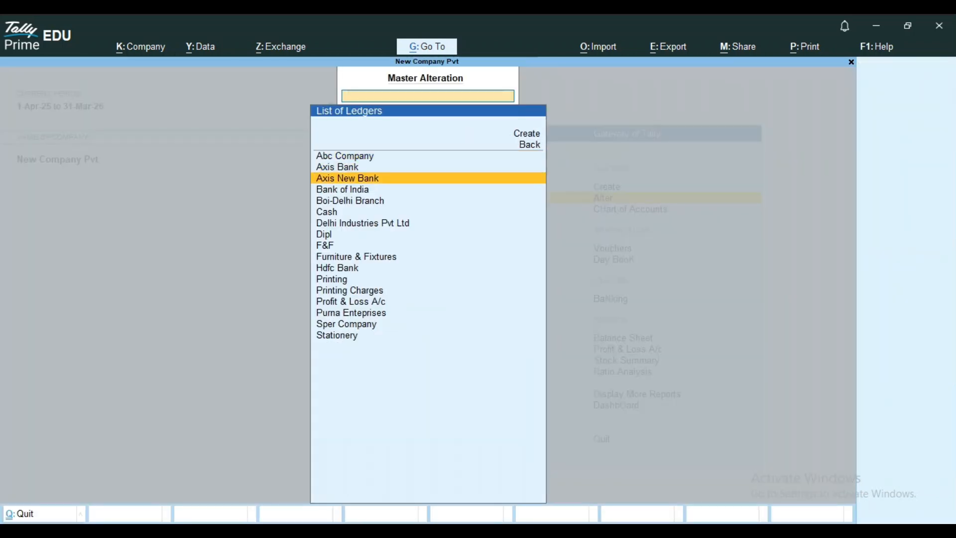
pyautogui.press('Down')
pyautogui.press('Down')
pyautogui.press('Down')
pyautogui.press('Down')
pyautogui.press('Down')
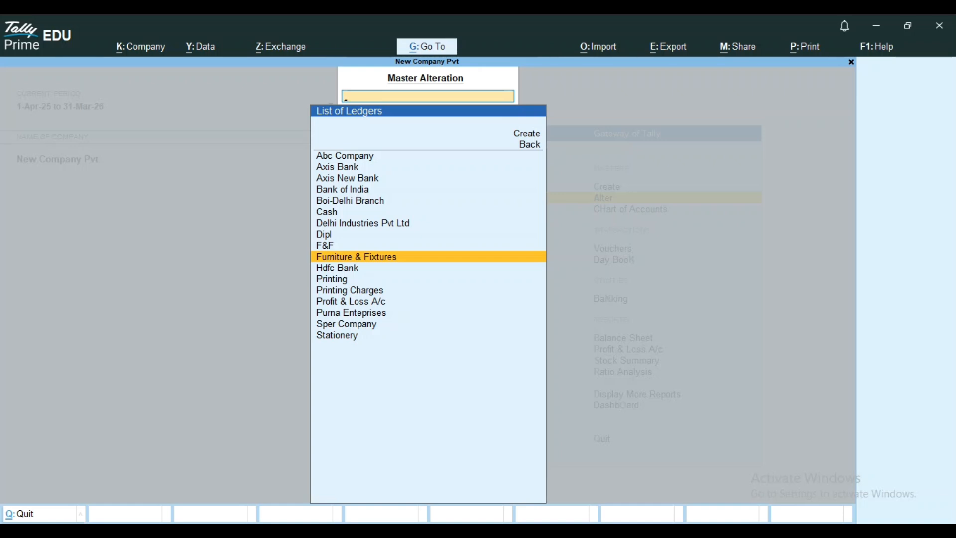
pyautogui.press('Return')
# Place the Furniture & Fixtures ledger under the Factory Furniture group, keep its other details, and save the ledger
pyautogui.press('Return')
pyautogui.press('Return')
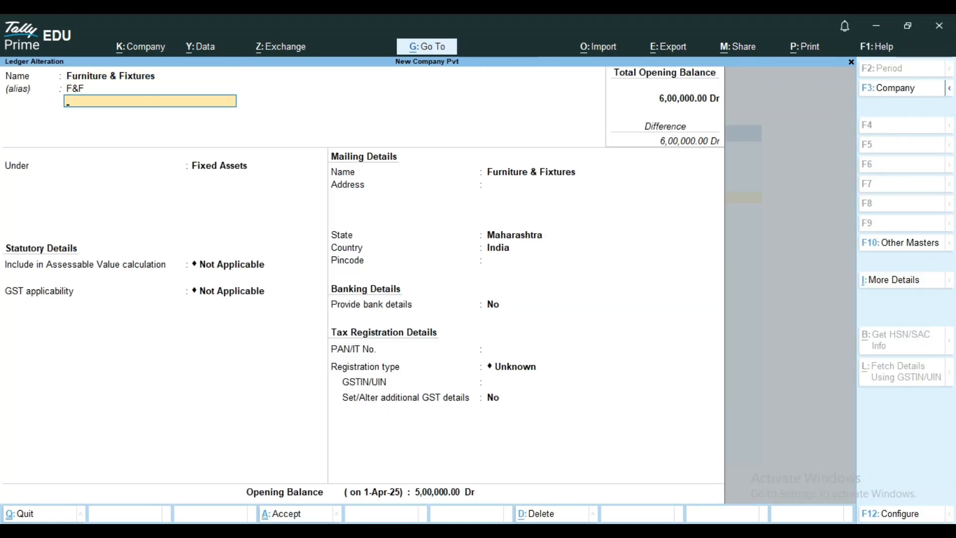
pyautogui.press('Return')
pyautogui.write('Factory Furniture')
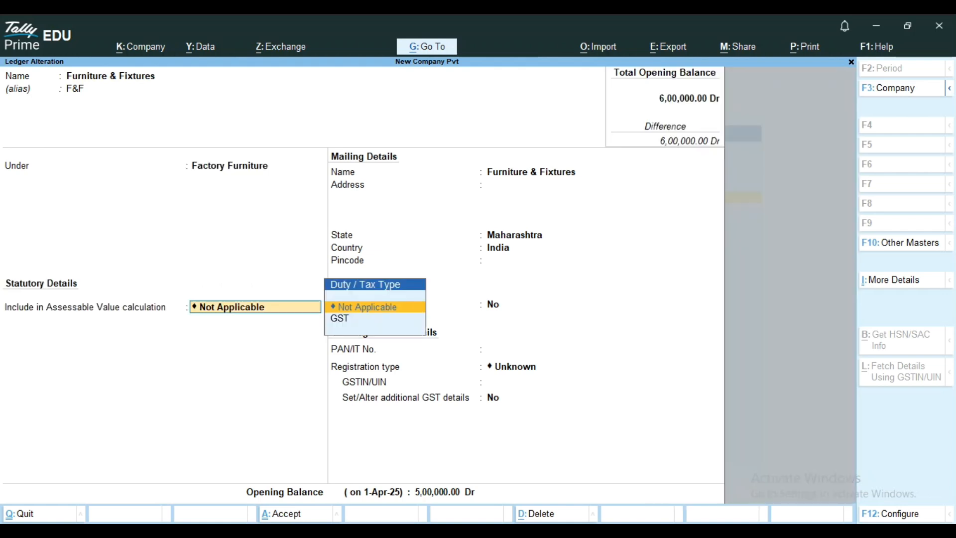
pyautogui.press('Return')
pyautogui.press('Return')
pyautogui.press('Return')
pyautogui.press('Return')
pyautogui.press('Return')
pyautogui.press('Return')
pyautogui.press('Return')
pyautogui.press('Return')
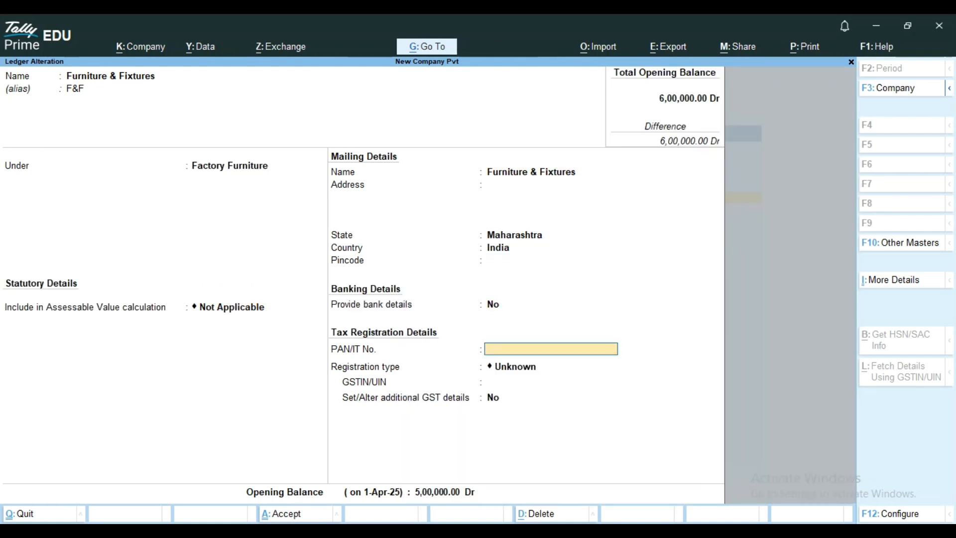
pyautogui.hotkey('ctrl', 'a')
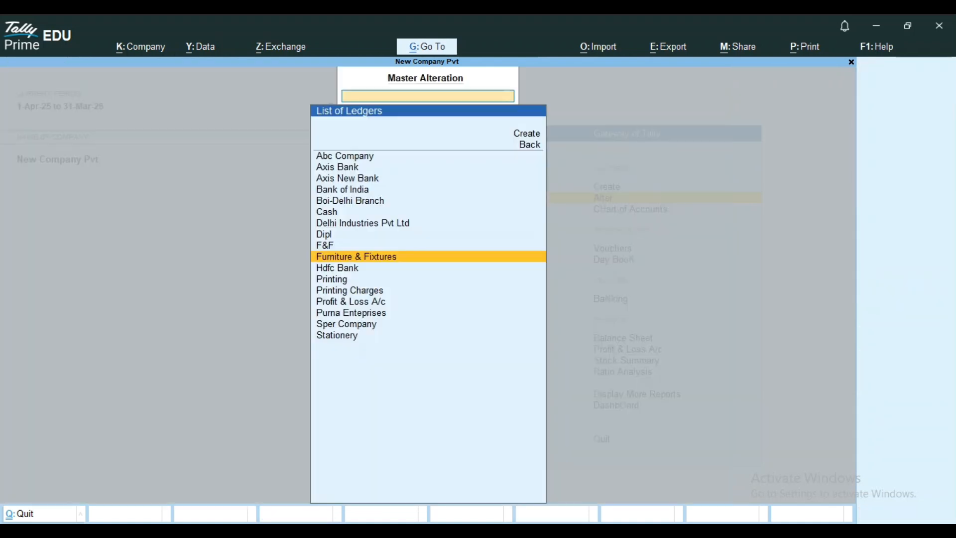
# Leave the ledger alteration list without quitting the program and open the Balance Sheet
pyautogui.press('Escape')
pyautogui.press('Escape')
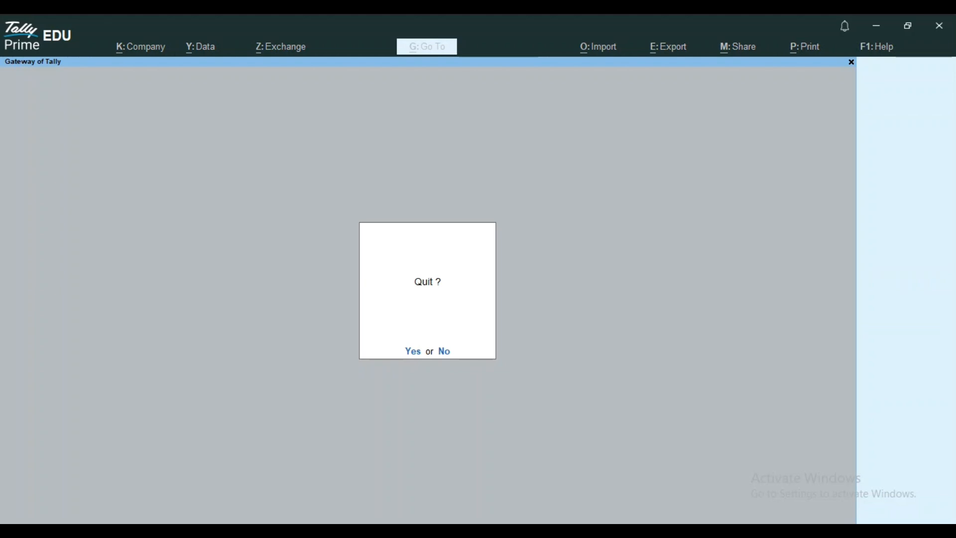
pyautogui.press('n')
pyautogui.press('Down')
pyautogui.press('Down')
pyautogui.press('Down')
pyautogui.press('Down')
pyautogui.press('Down')
pyautogui.press('Down')
pyautogui.press('Down')
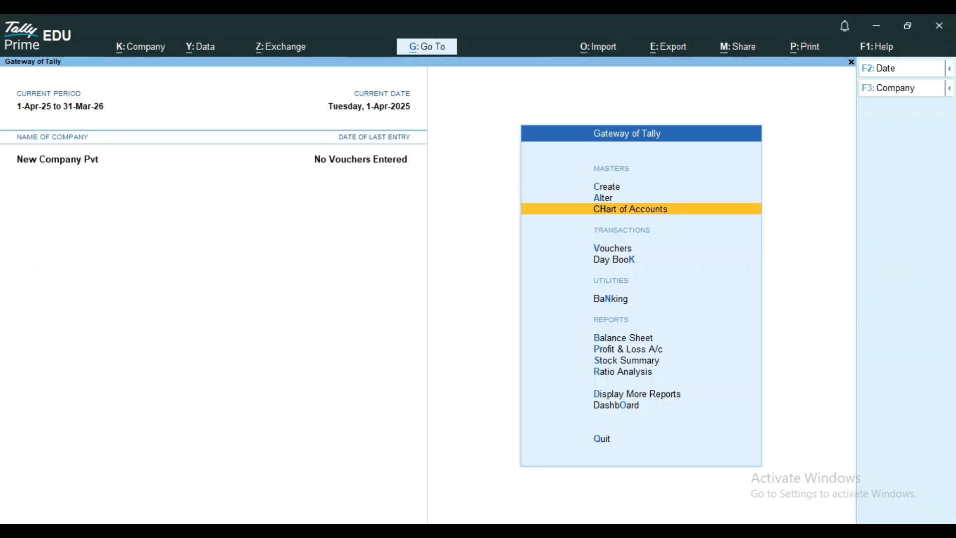
pyautogui.press('Up')
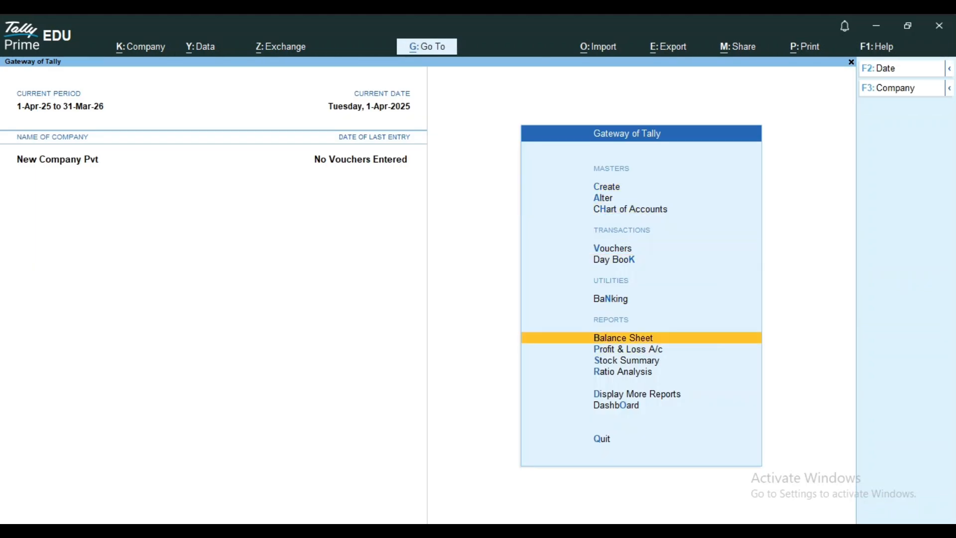
pyautogui.press('Return')
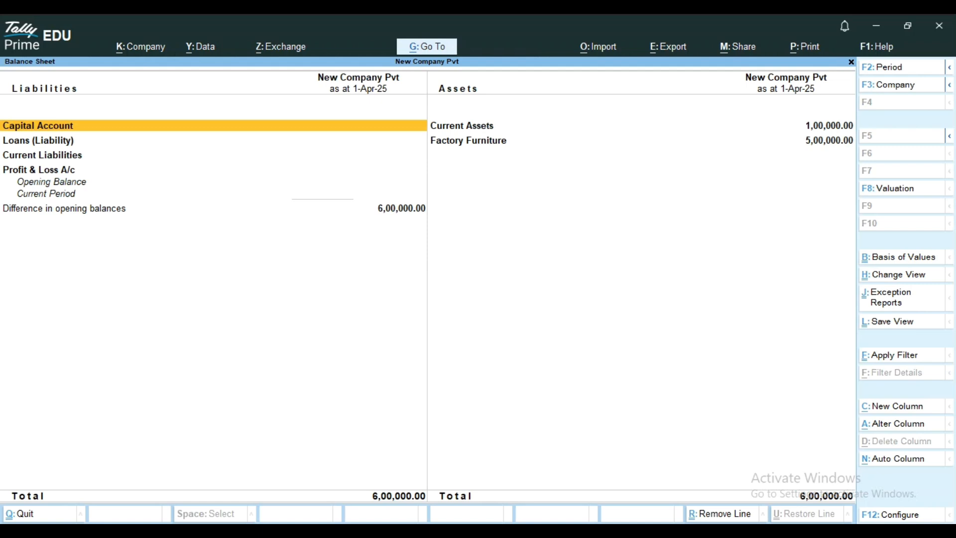
# Drill down into the Factory Furniture group summary from the Balance Sheet, and return to the Gateway of Tally
pyautogui.press('Right')
pyautogui.press('Down')
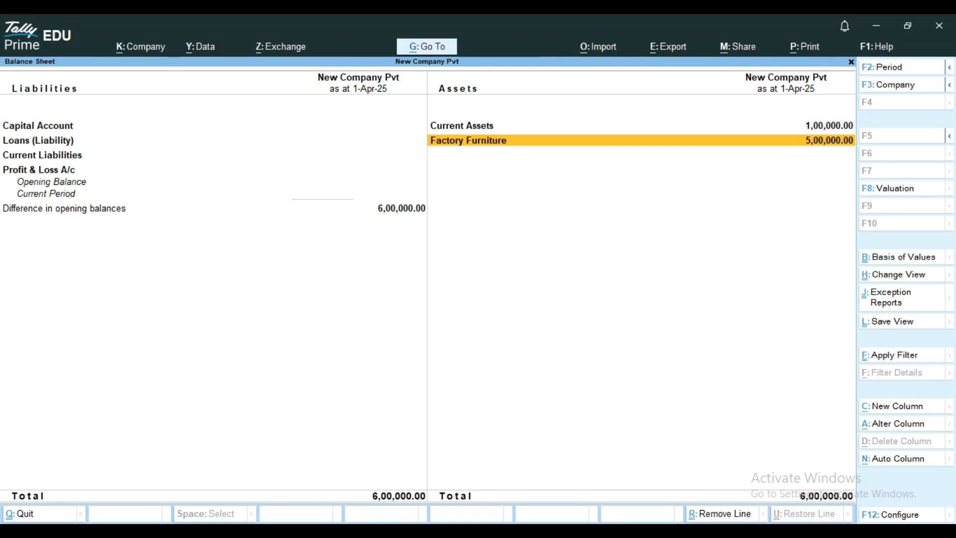
pyautogui.press('Return')
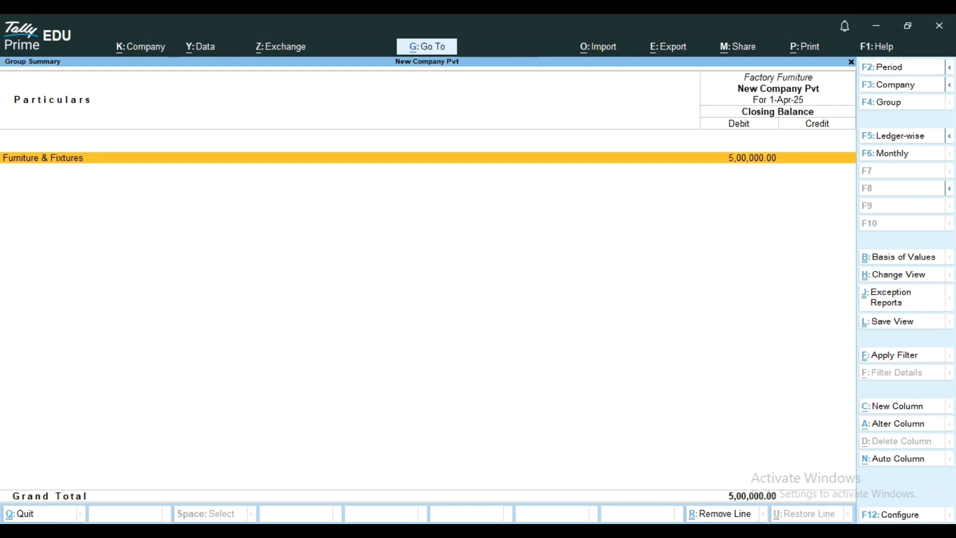
pyautogui.press('Escape')
pyautogui.press('Escape')
pyautogui.press('Escape')
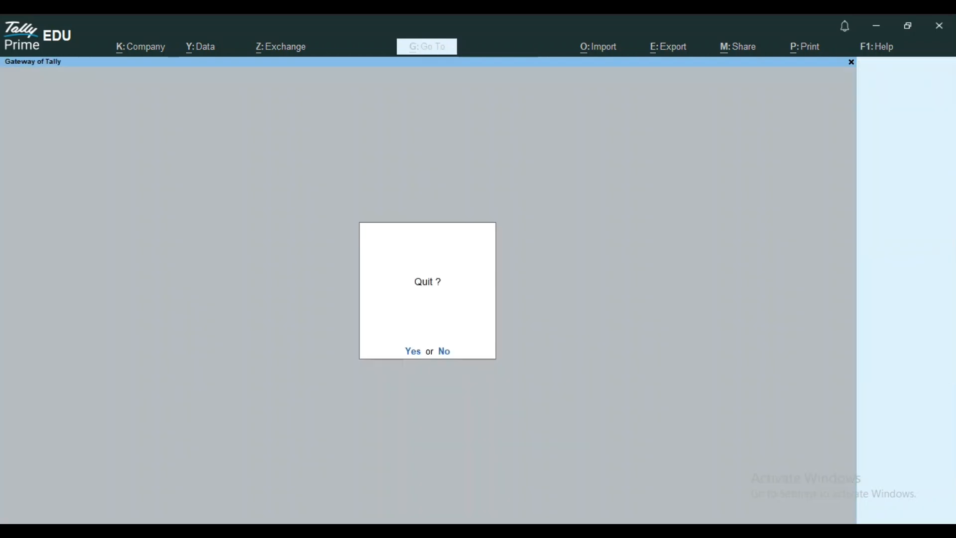
pyautogui.press('Escape')
# Open the Factory Furniture group for alteration to review its details, and leave it without saving
pyautogui.press('Up')
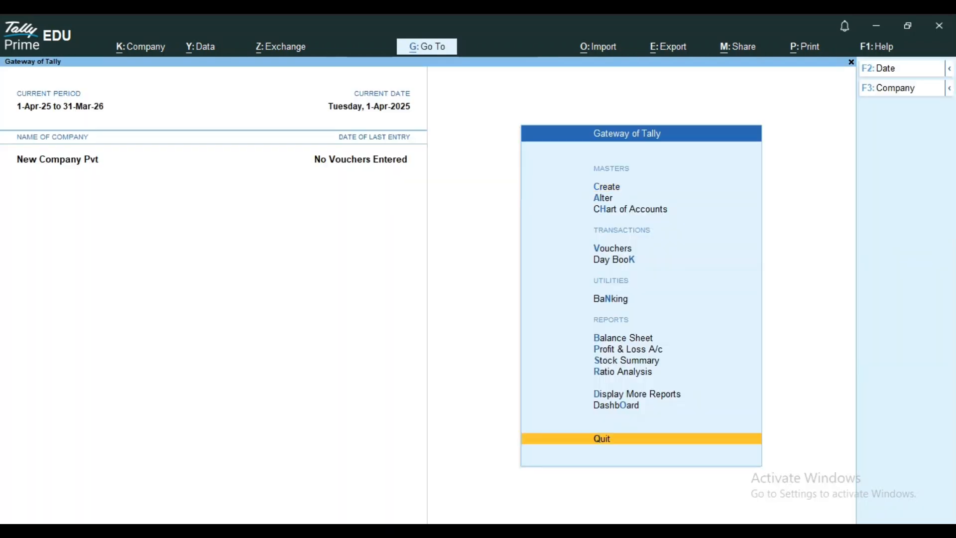
pyautogui.press('a')
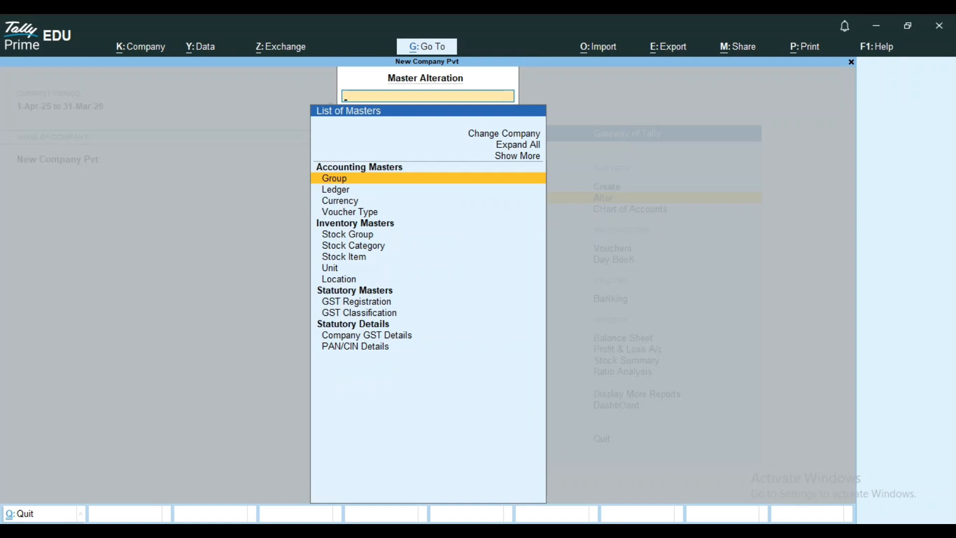
pyautogui.press('Return')
pyautogui.press('Down')
pyautogui.press('Down')
pyautogui.press('Down')
pyautogui.press('Down')
pyautogui.press('Down')
pyautogui.press('Down')
pyautogui.press('Down')
pyautogui.press('Down')
pyautogui.press('Down')
pyautogui.press('Down')
pyautogui.press('Down')
pyautogui.press('Down')
pyautogui.press('Down')
pyautogui.press('Down')
pyautogui.press('Down')
pyautogui.press('Down')
pyautogui.press('Down')
pyautogui.press('Down')
pyautogui.press('Down')
pyautogui.press('Down')
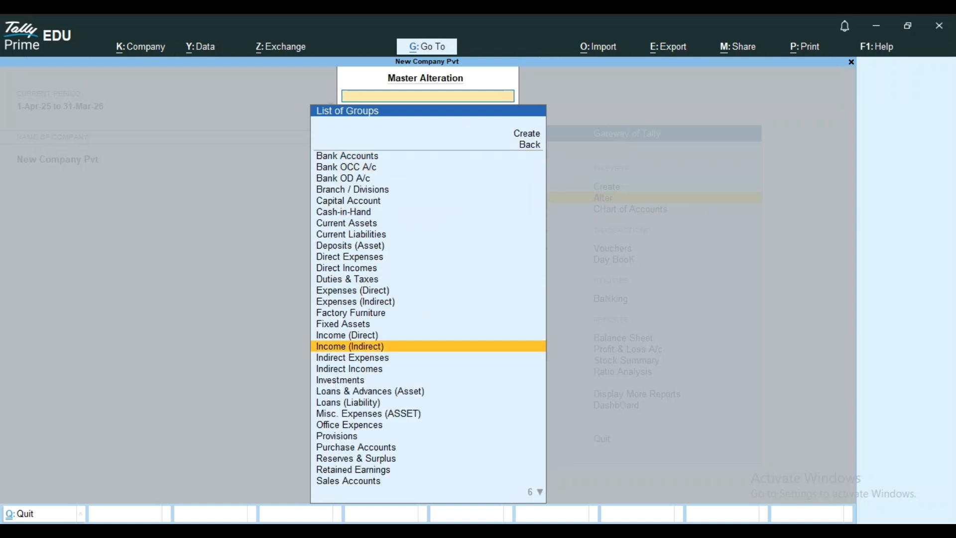
pyautogui.press('Up')
pyautogui.press('Up')
pyautogui.press('Up')
pyautogui.press('Up')
pyautogui.press('Up')
pyautogui.press('Up')
pyautogui.press('Up')
pyautogui.press('Up')
pyautogui.press('Up')
pyautogui.press('Up')
pyautogui.press('Return')
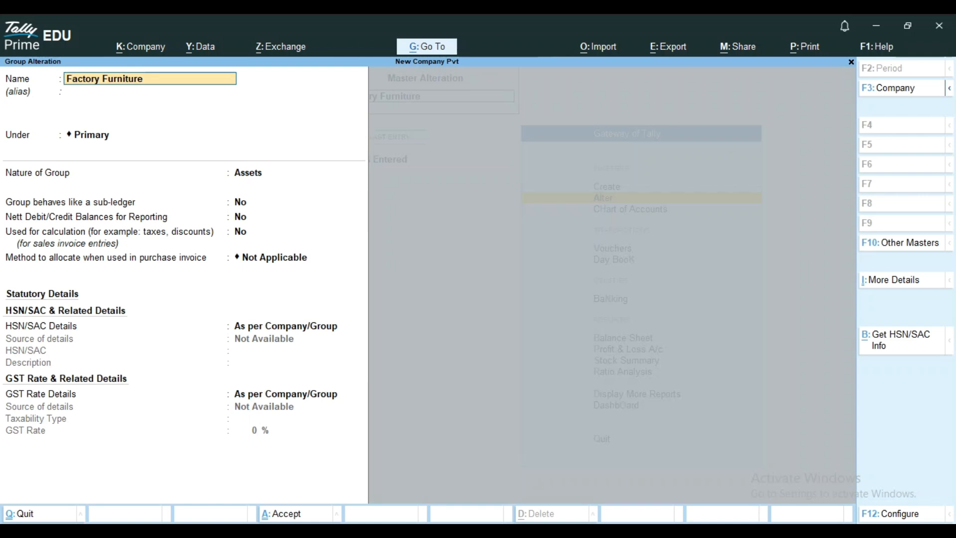
pyautogui.press('BackSpace')
pyautogui.press('Escape')
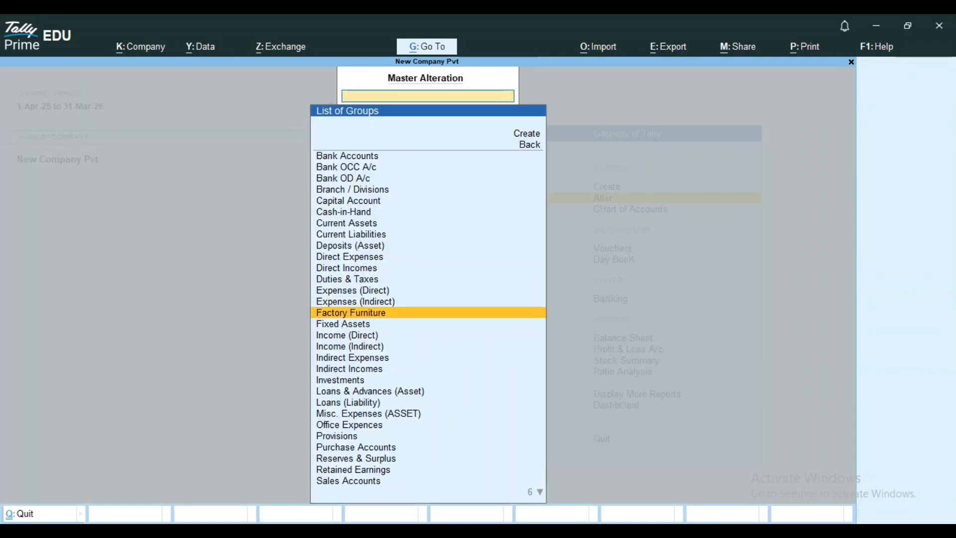
# Open the Indirect Expenses group for alteration, clear its name, and quit the form without saving
pyautogui.press('Down')
pyautogui.press('Down')
pyautogui.press('Down')
pyautogui.press('Down')
pyautogui.press('Down')
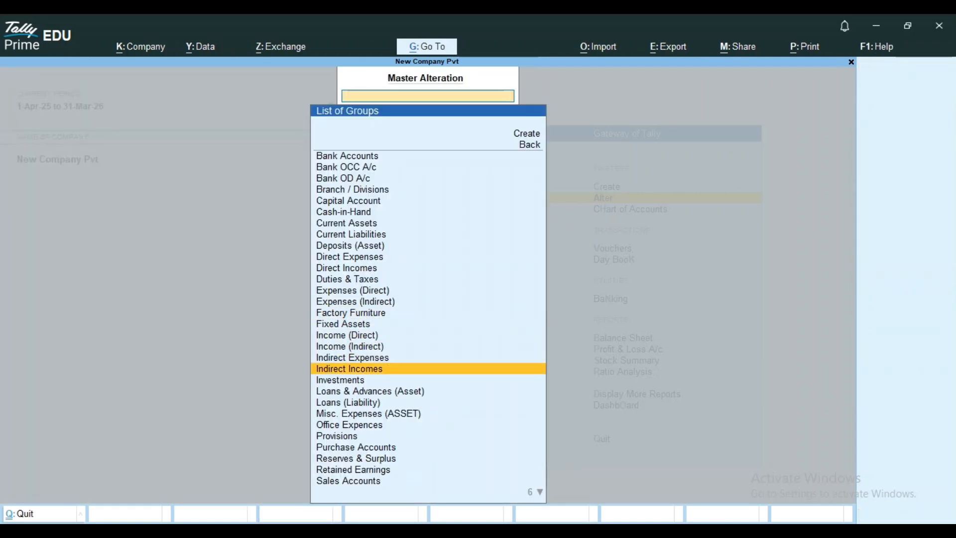
pyautogui.press('Up')
pyautogui.press('Return')
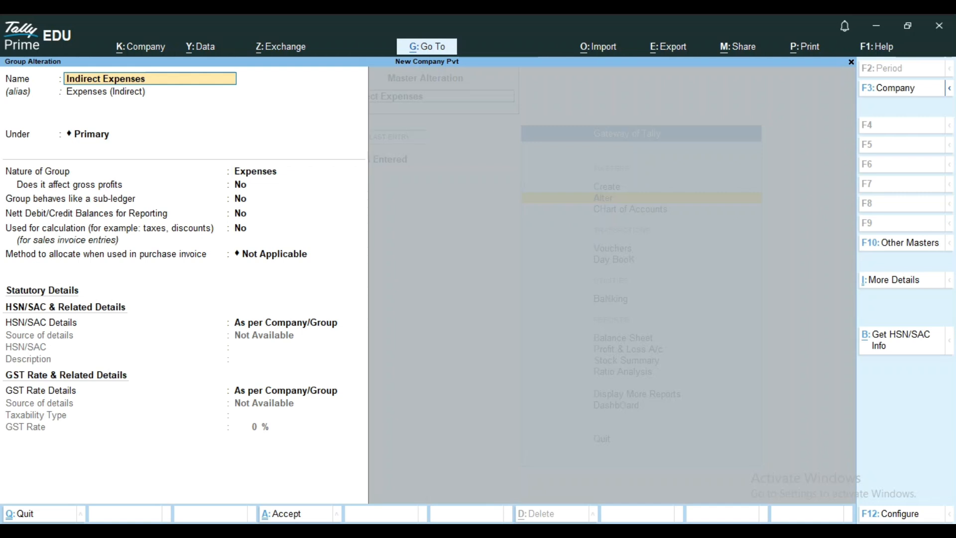
pyautogui.press('BackSpace')
pyautogui.press('Escape')
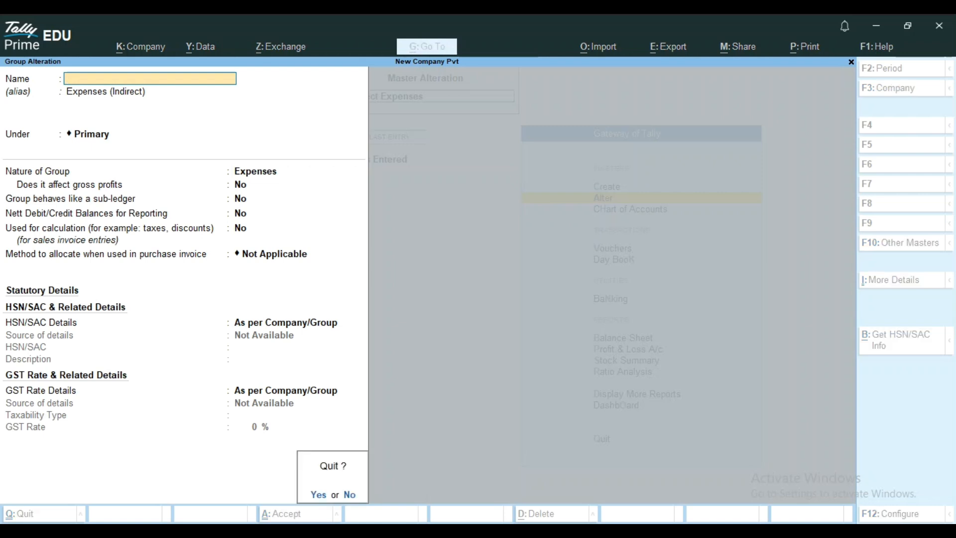
pyautogui.press('y')
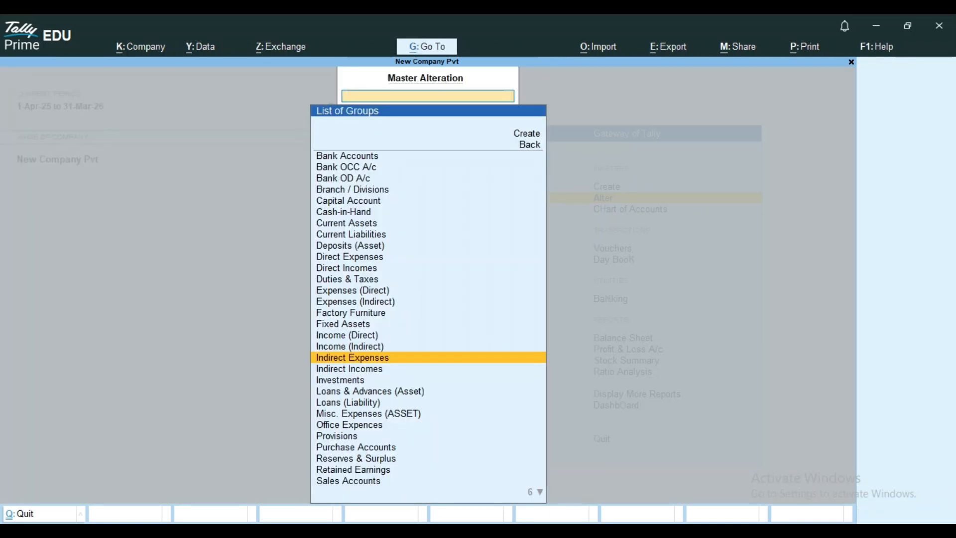
# Open the Office Expences group for alteration to review its details, and return to the Gateway of Tally without saving
pyautogui.press('Escape')
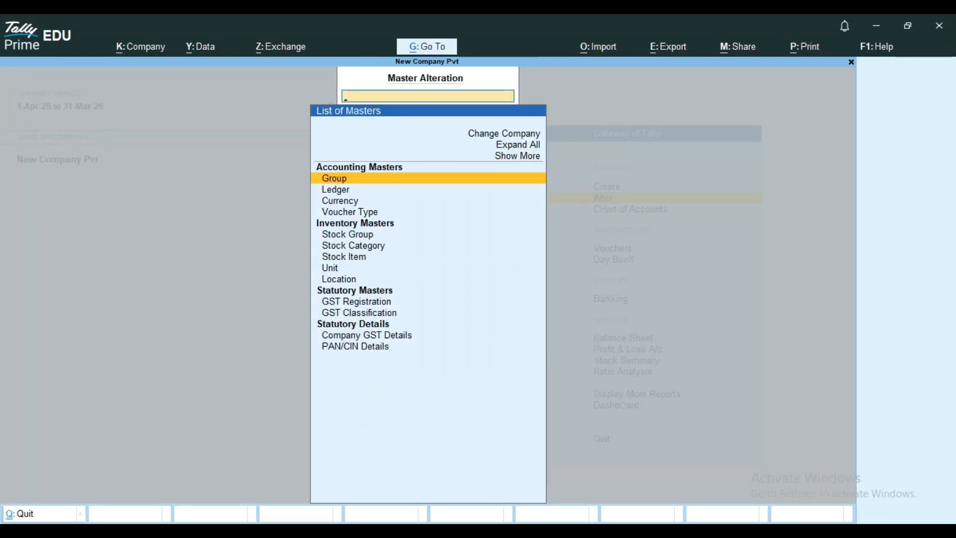
pyautogui.press('Down')
pyautogui.press('Up')
pyautogui.press('Return')
pyautogui.press('Down')
pyautogui.press('Down')
pyautogui.press('Down')
pyautogui.press('Down')
pyautogui.press('Down')
pyautogui.press('Down')
pyautogui.press('Down')
pyautogui.press('Down')
pyautogui.press('Down')
pyautogui.press('Down')
pyautogui.press('Down')
pyautogui.press('Down')
pyautogui.press('Down')
pyautogui.press('Down')
pyautogui.press('Down')
pyautogui.press('Down')
pyautogui.press('Down')
pyautogui.press('Down')
pyautogui.press('Down')
pyautogui.press('Down')
pyautogui.press('Down')
pyautogui.press('Down')
pyautogui.press('Down')
pyautogui.press('Down')
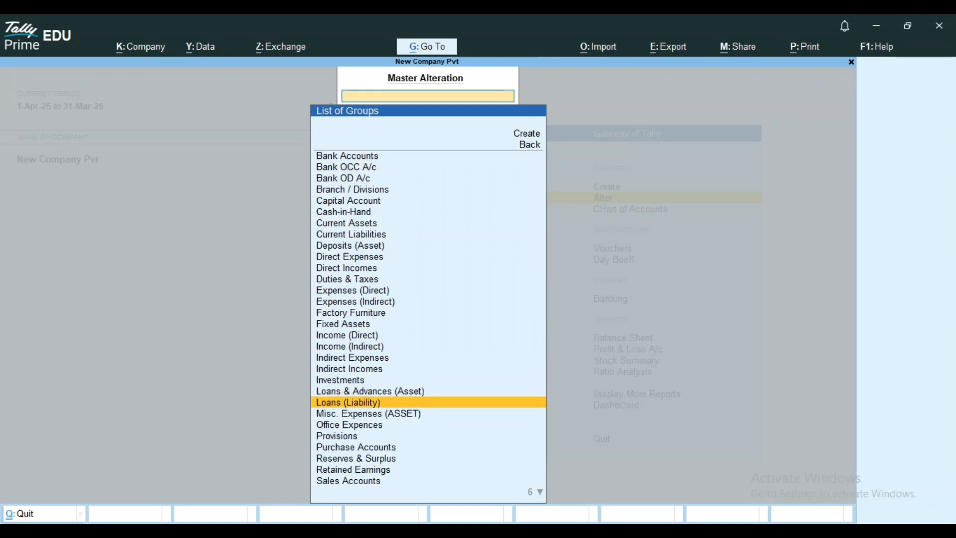
pyautogui.press('Return')
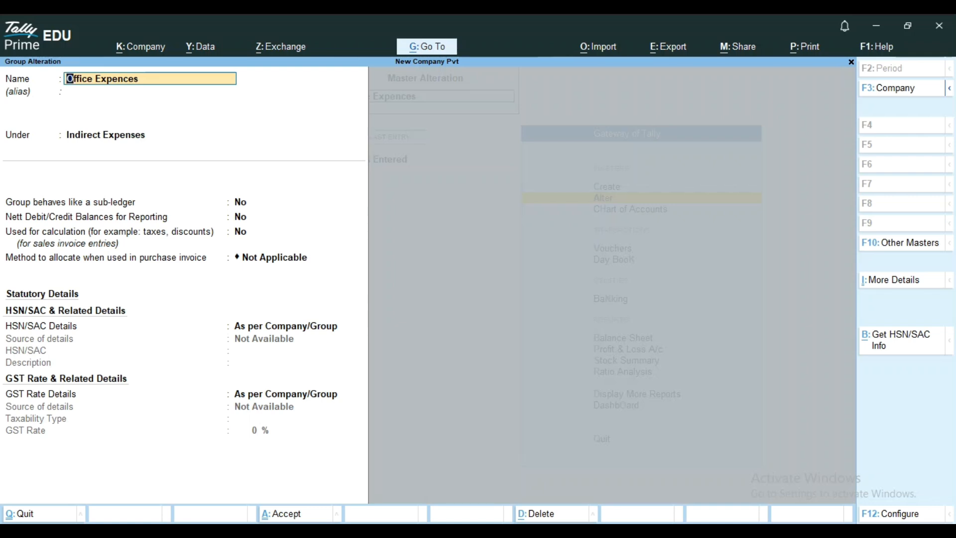
pyautogui.press('Escape')
pyautogui.press('Escape')
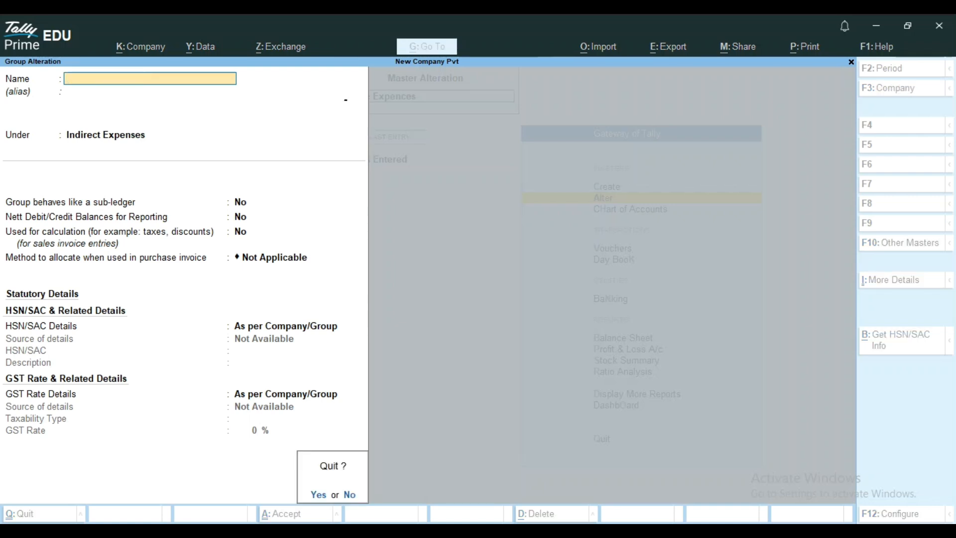
pyautogui.press('y')
pyautogui.press('Escape')
pyautogui.press('Escape')
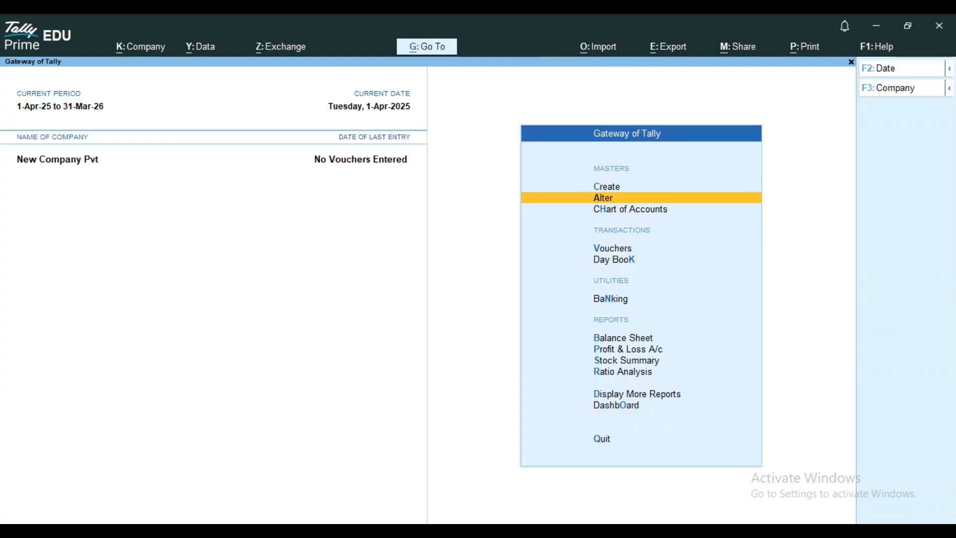
# Alter the Printing Charges ledger so it falls under the Office Expences group, save it, and return to the Gateway of Tally
pyautogui.press('Return')
pyautogui.press('Down')
pyautogui.press('Return')
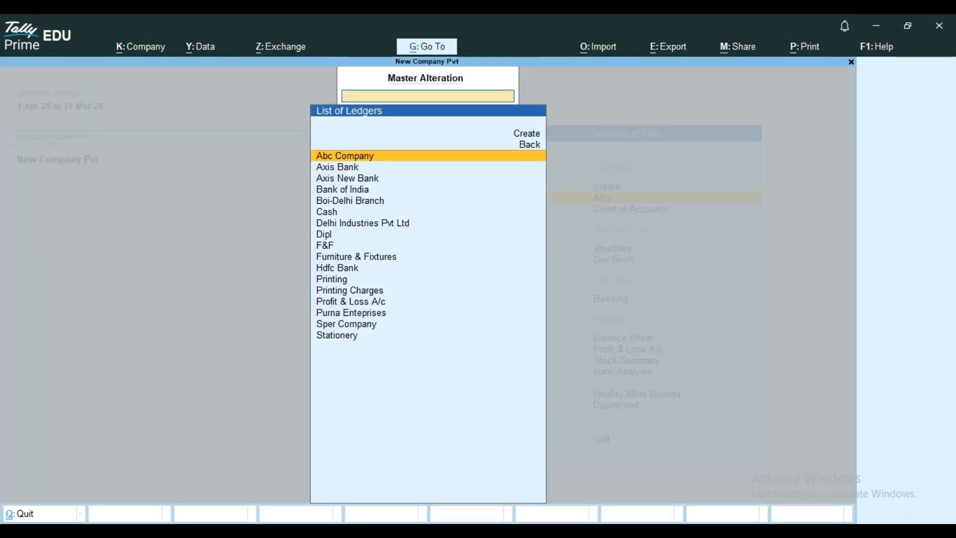
pyautogui.press('Down')
pyautogui.press('Down')
pyautogui.press('Down')
pyautogui.press('Down')
pyautogui.press('Down')
pyautogui.press('Down')
pyautogui.press('Down')
pyautogui.press('Down')
pyautogui.press('Down')
pyautogui.press('Down')
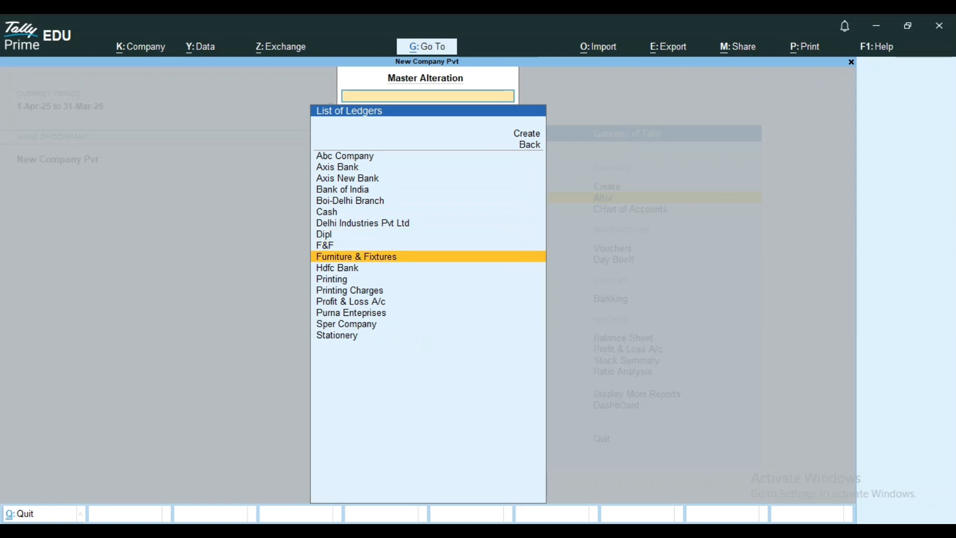
pyautogui.press('Down')
pyautogui.press('Down')
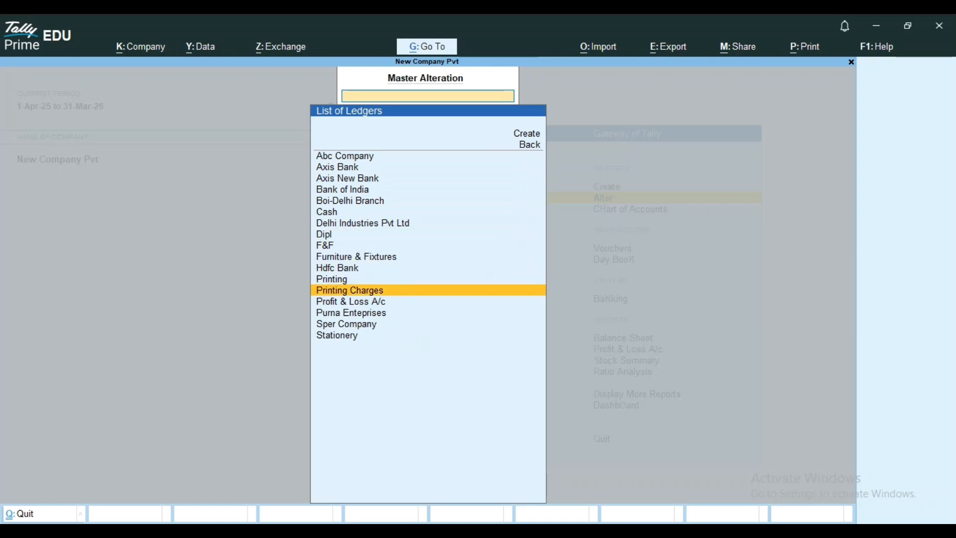
pyautogui.press('Return')
pyautogui.press('Return')
pyautogui.press('Return')
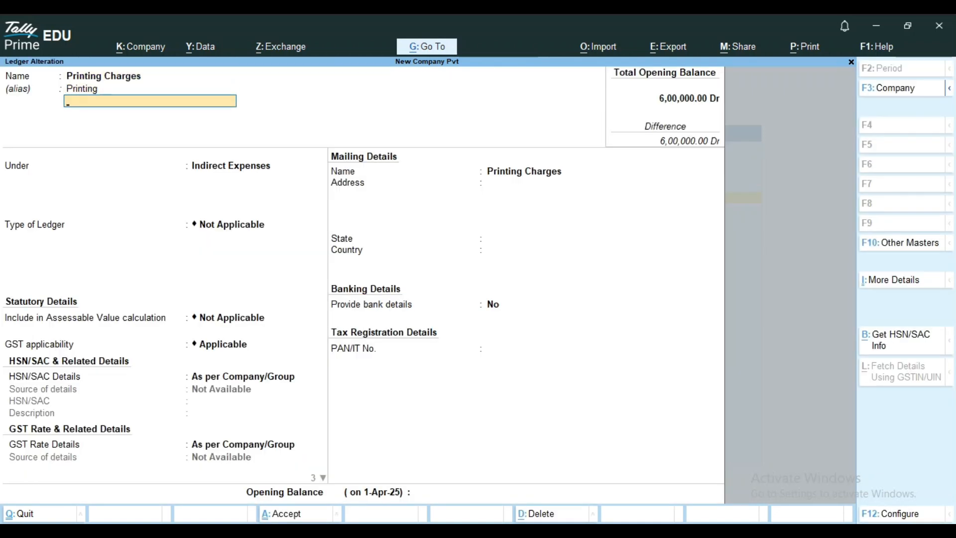
pyautogui.press('Return')
pyautogui.write('Of')
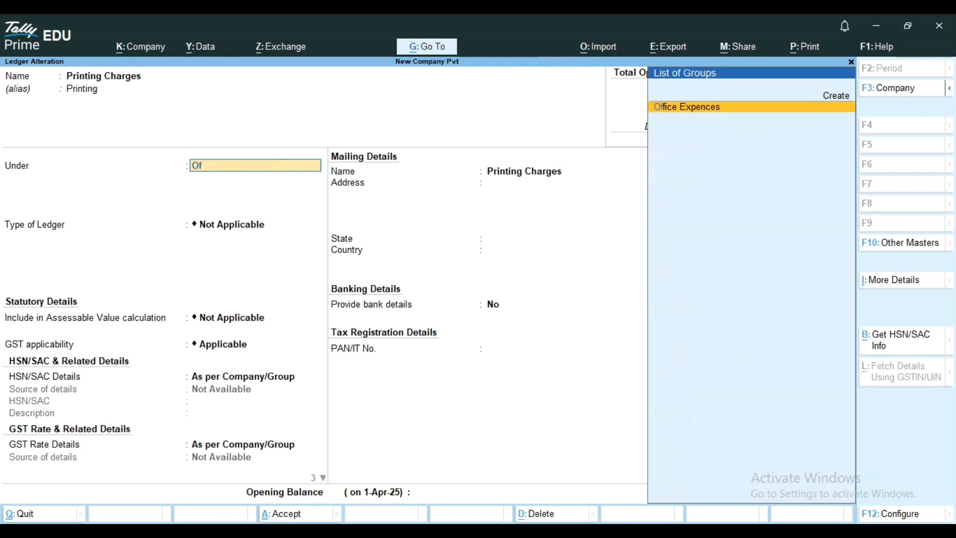
pyautogui.press('Return')
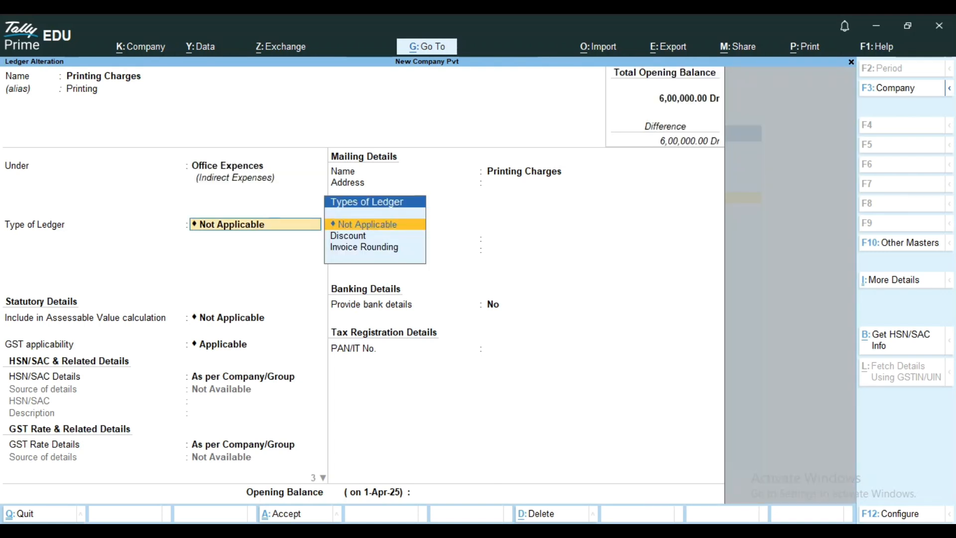
pyautogui.hotkey('ctrl', 'a')
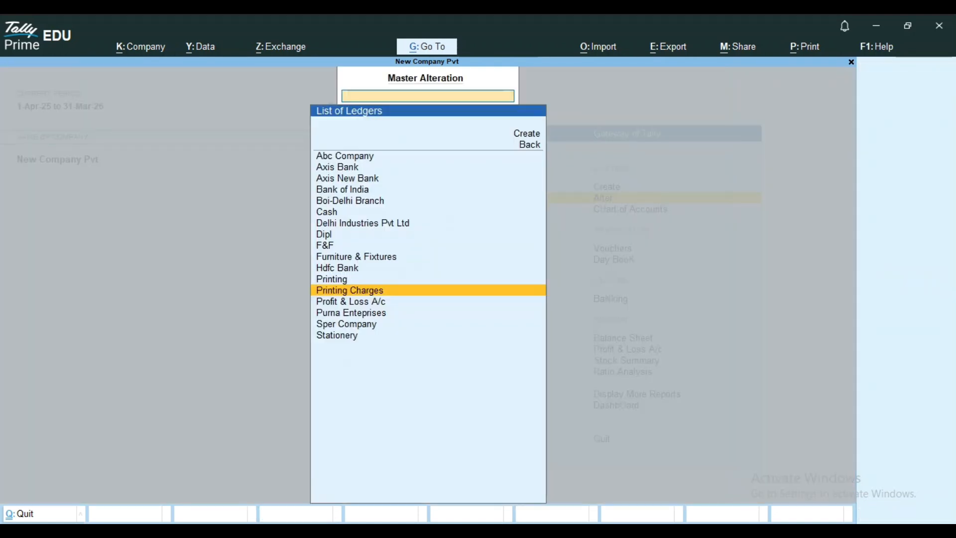
pyautogui.press('Escape')
pyautogui.press('Escape')
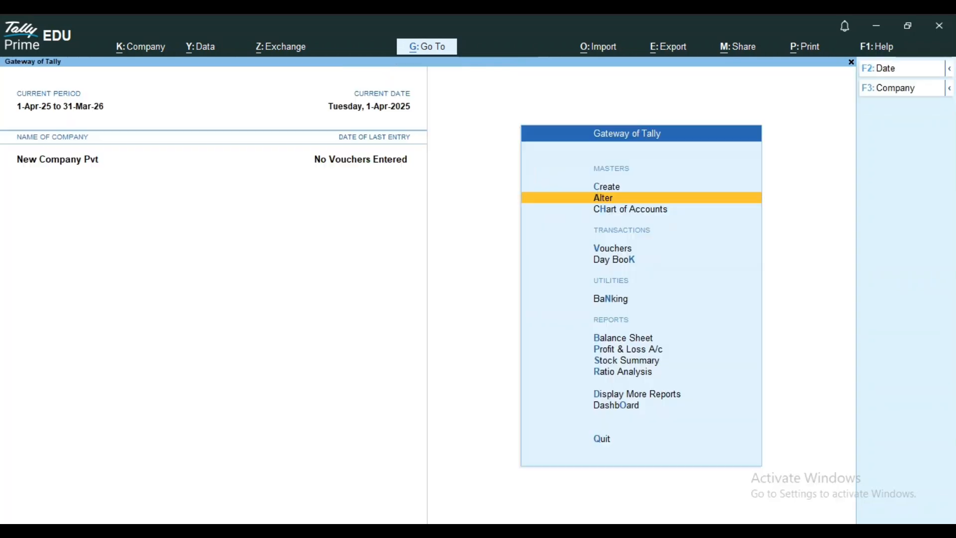
# Reopen the Office Expences group for alteration, clear its name, and quit the form without saving
pyautogui.press('Return')
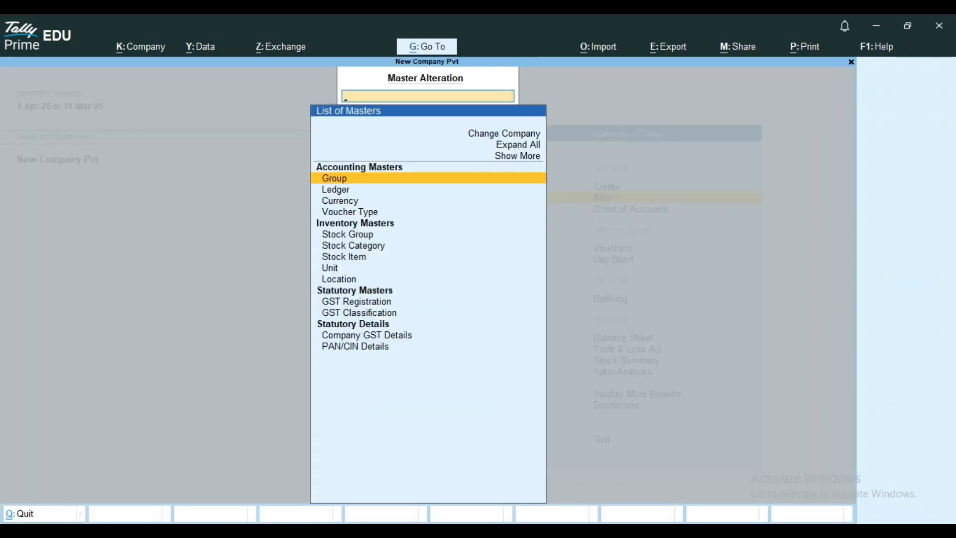
pyautogui.press('Return')
pyautogui.press('Down')
pyautogui.press('Down')
pyautogui.press('Down')
pyautogui.press('Down')
pyautogui.press('Down')
pyautogui.press('Down')
pyautogui.press('Down')
pyautogui.press('Down')
pyautogui.press('Down')
pyautogui.press('Down')
pyautogui.press('Down')
pyautogui.press('Down')
pyautogui.press('Down')
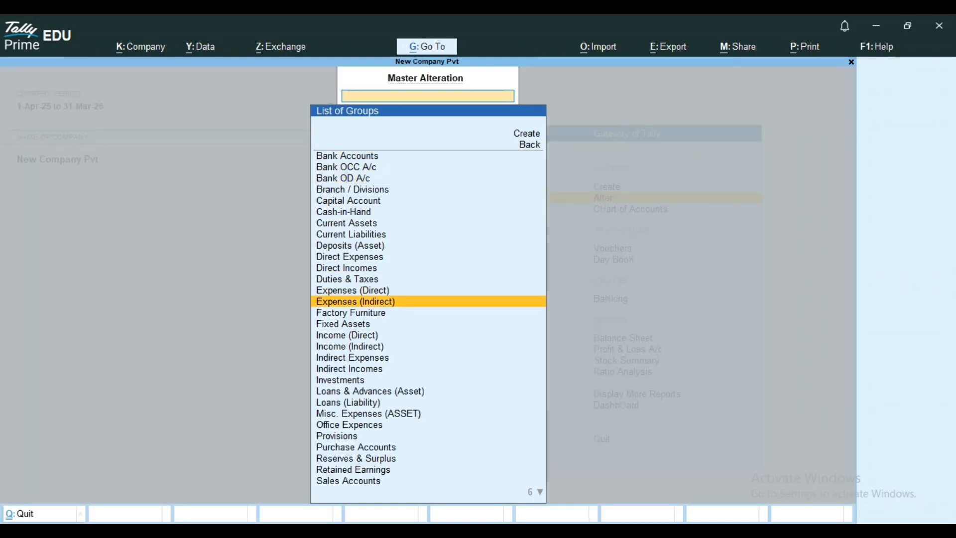
pyautogui.press('Down')
pyautogui.press('Down')
pyautogui.press('Down')
pyautogui.press('Down')
pyautogui.press('Down')
pyautogui.press('Down')
pyautogui.press('Down')
pyautogui.press('Down')
pyautogui.press('Down')
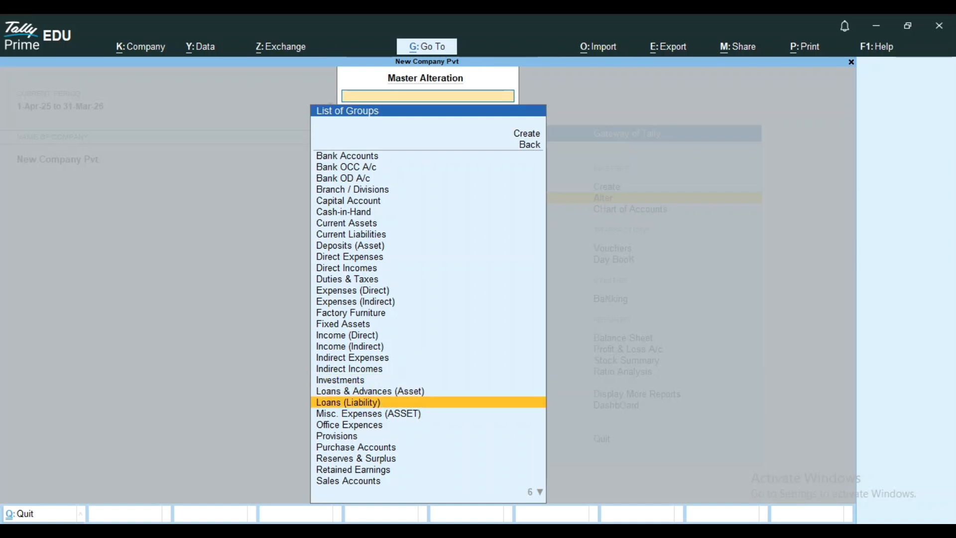
pyautogui.press('Down')
pyautogui.press('Down')
pyautogui.press('Return')
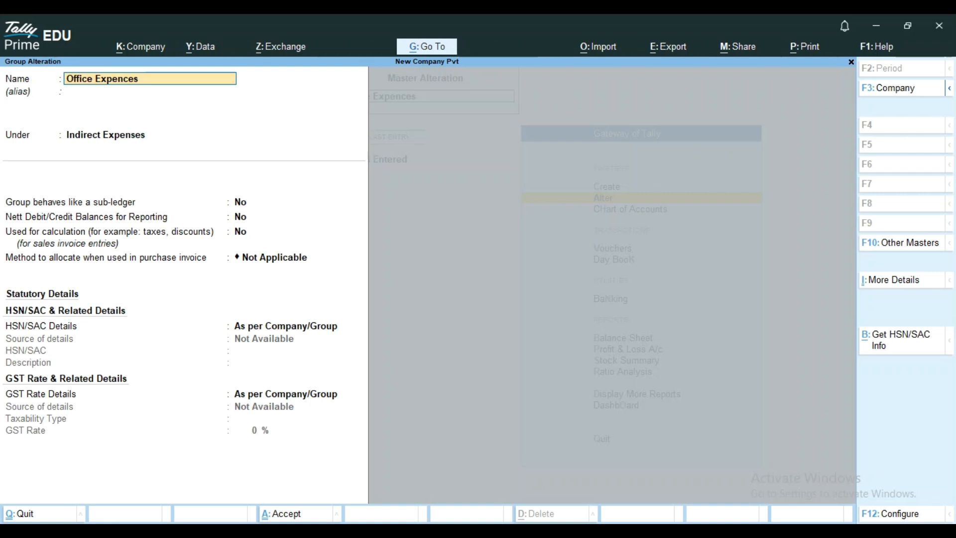
pyautogui.press('BackSpace')
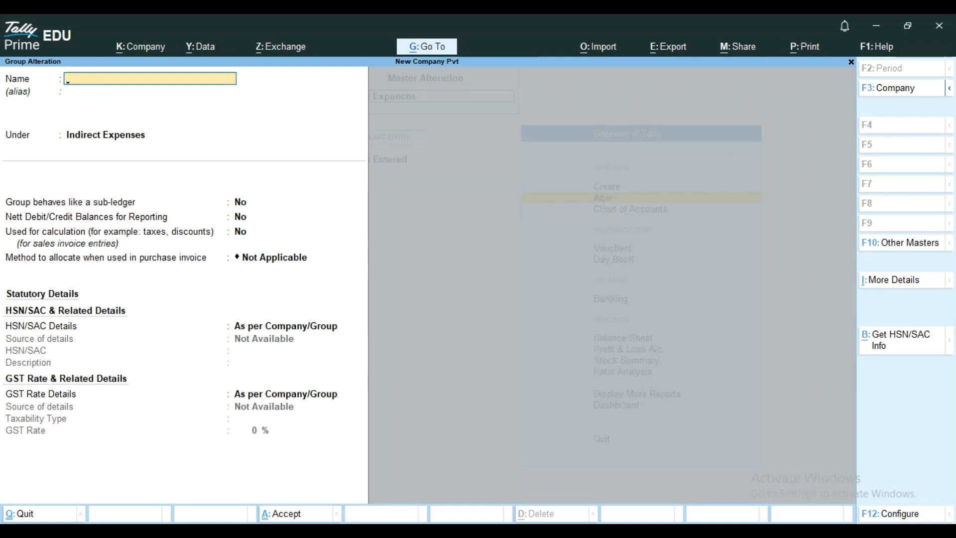
pyautogui.press('Escape')
pyautogui.press('y')
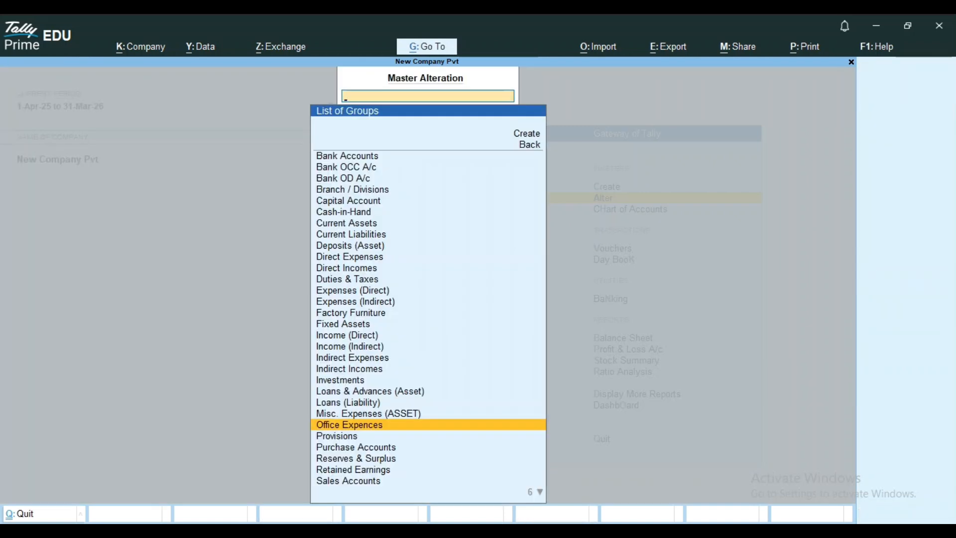
# Examine the groups between Expenses (Direct) and Office Expences in the list of groups, and return to the Gateway of Tally
pyautogui.press('Up')
pyautogui.press('Up')
pyautogui.press('Up')
pyautogui.press('Up')
pyautogui.press('Up')
pyautogui.press('Up')
pyautogui.press('Up')
pyautogui.press('Up')
pyautogui.press('Up')
pyautogui.press('Up')
pyautogui.press('Up')
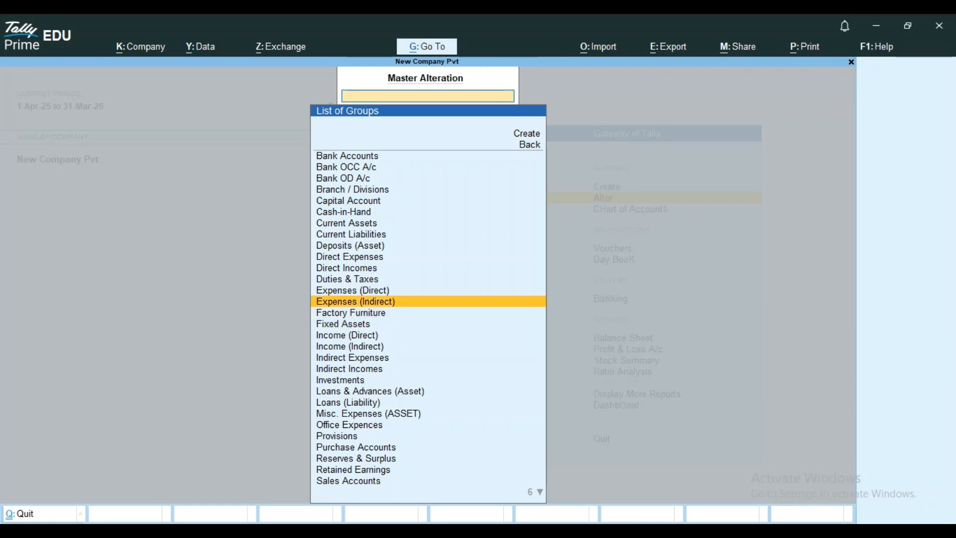
pyautogui.press('Up')
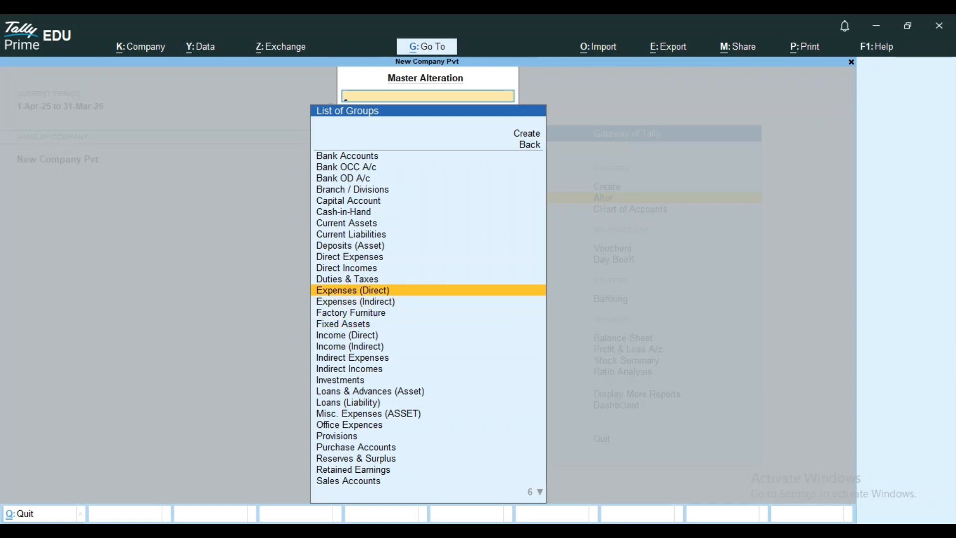
pyautogui.press('Down')
pyautogui.press('Down')
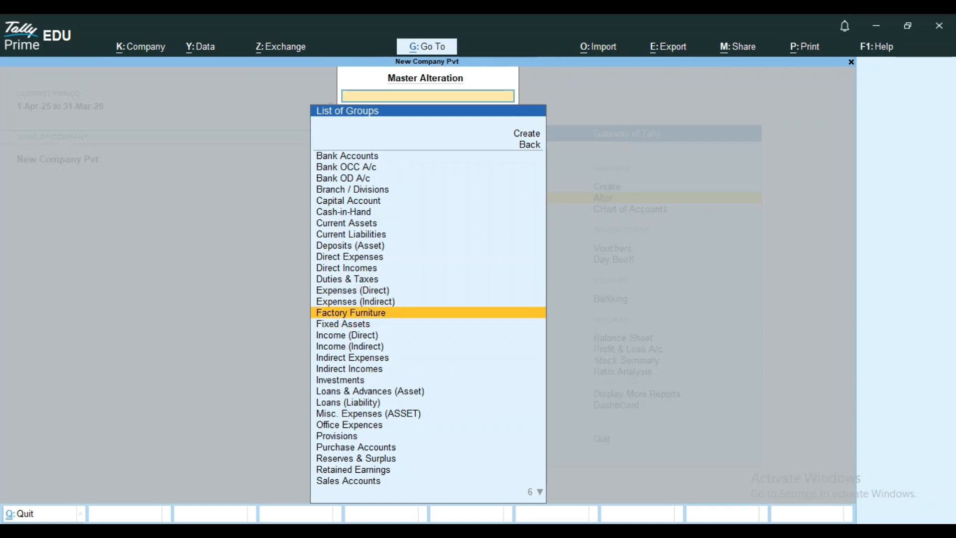
pyautogui.press('Down')
pyautogui.press('Down')
pyautogui.press('Down')
pyautogui.press('Down')
pyautogui.press('Down')
pyautogui.press('Down')
pyautogui.press('Down')
pyautogui.press('Down')
pyautogui.press('Down')
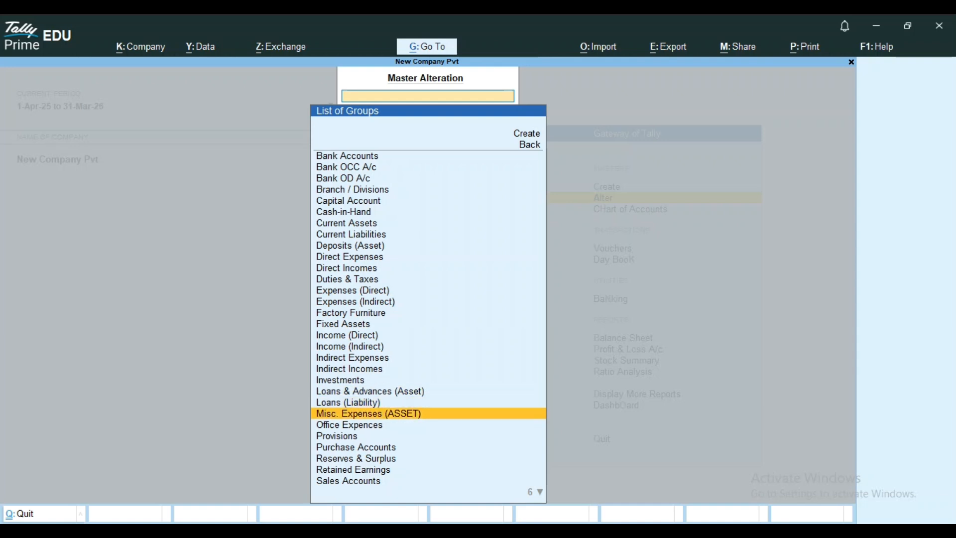
pyautogui.press('Down')
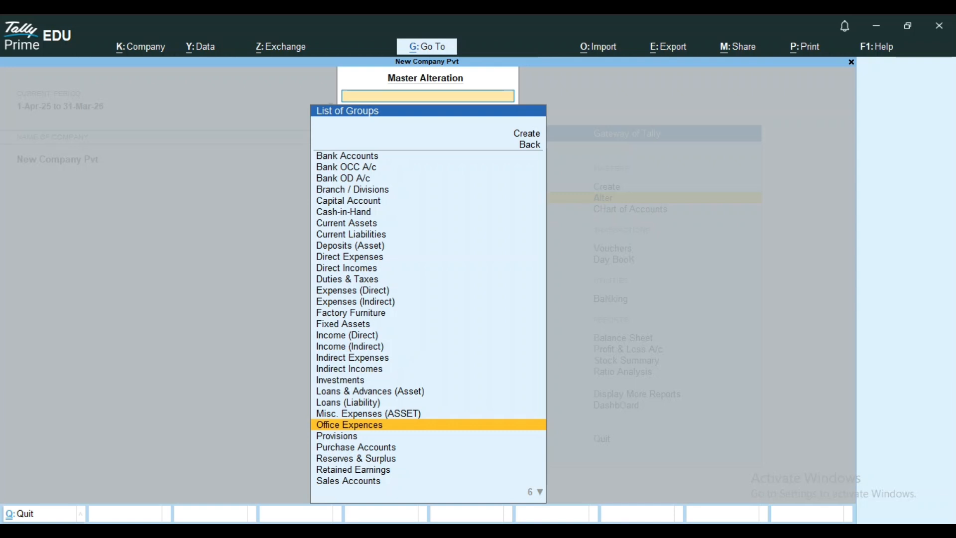
pyautogui.press('Escape')
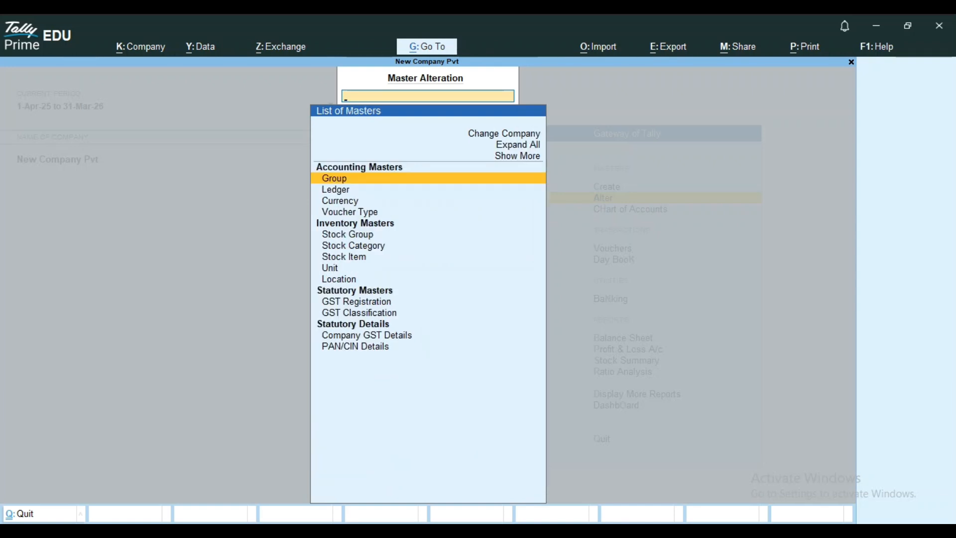
pyautogui.press('Escape')
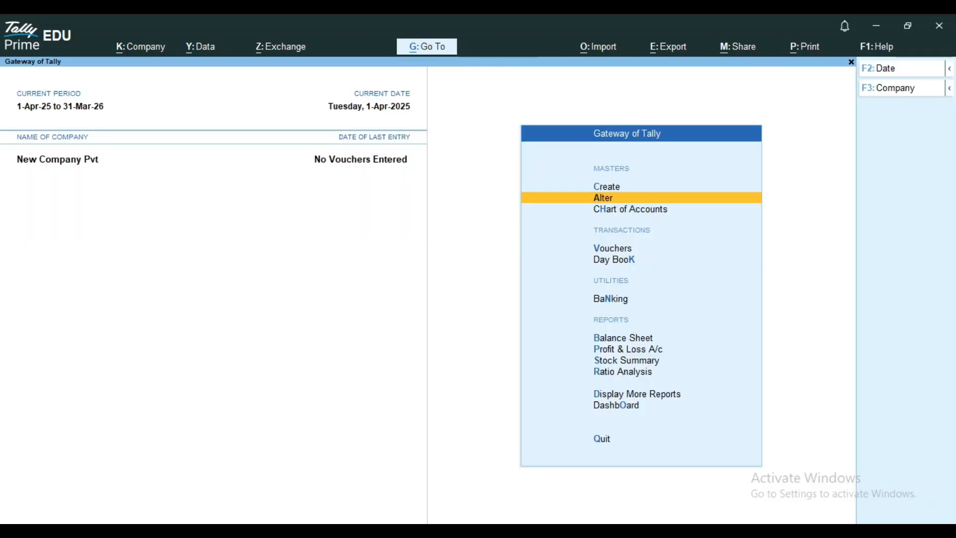